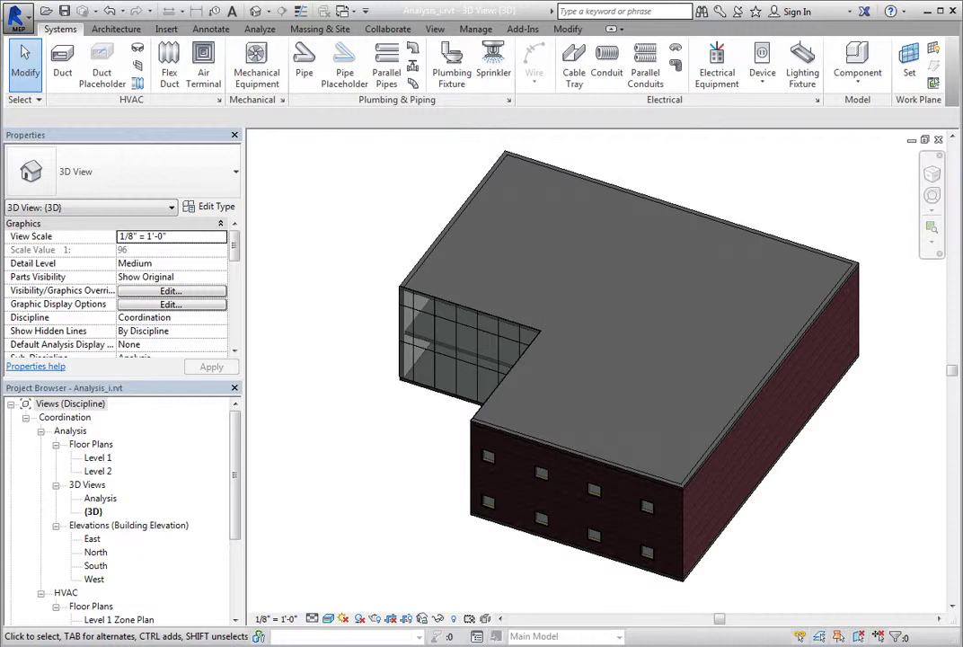
On the Analyze tab, set the energy analysis mode to Use Building Element Mode
{"action": "left_click", "coordinate": [260, 28]}
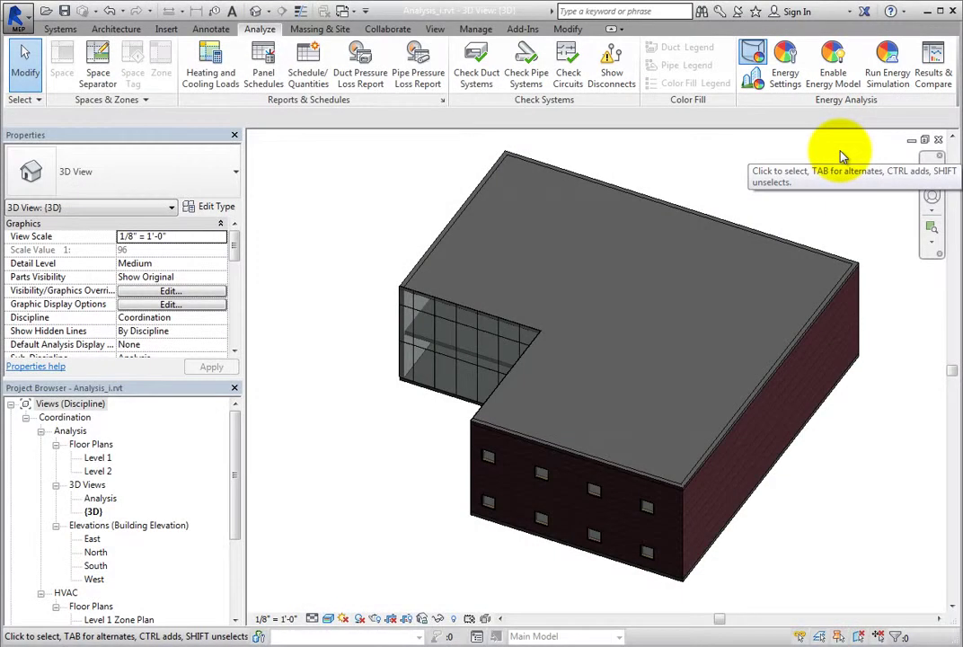
{"action": "left_click", "coordinate": [758, 63]}
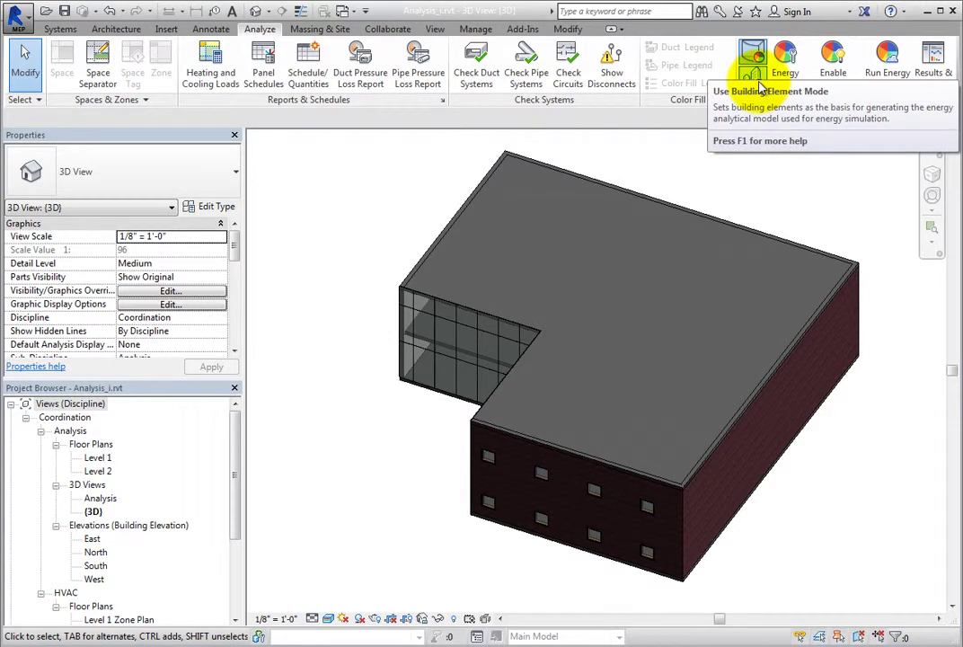
{"action": "left_click", "coordinate": [761, 88]}
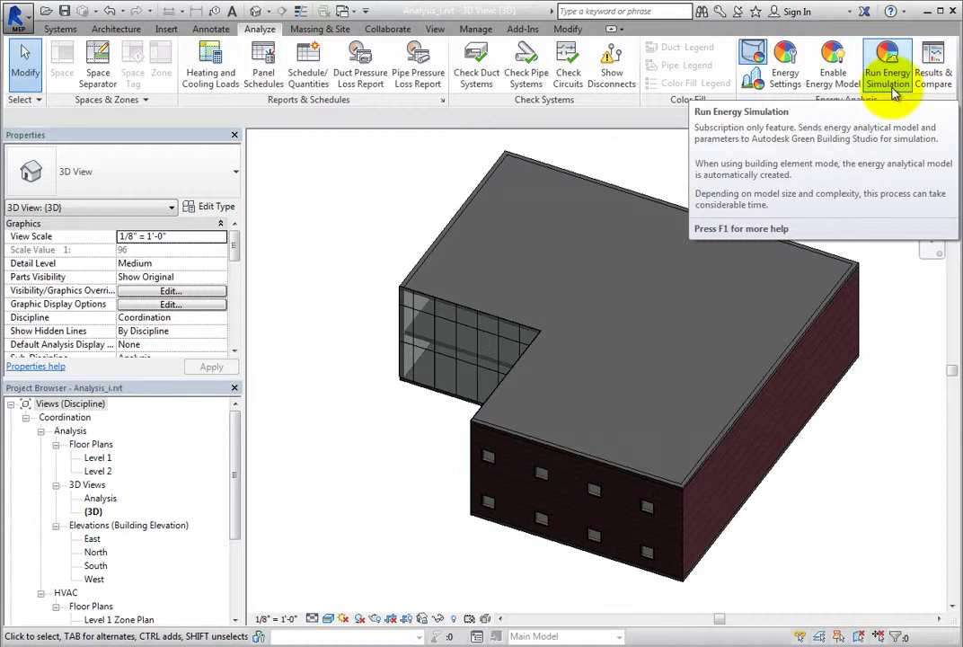
{"action": "left_click", "coordinate": [754, 58]}
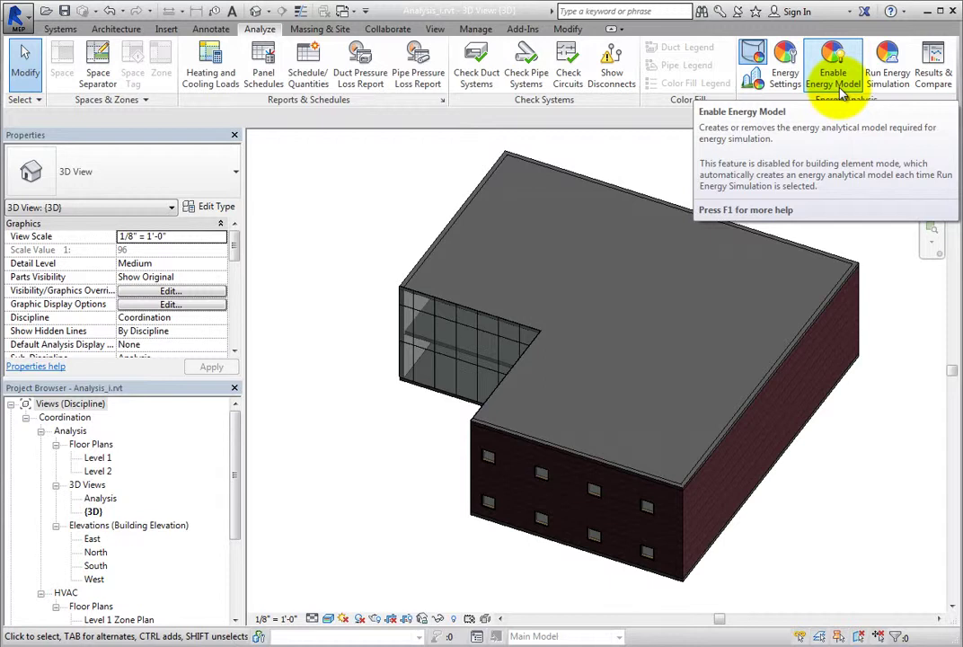
{"action": "left_click", "coordinate": [756, 83]}
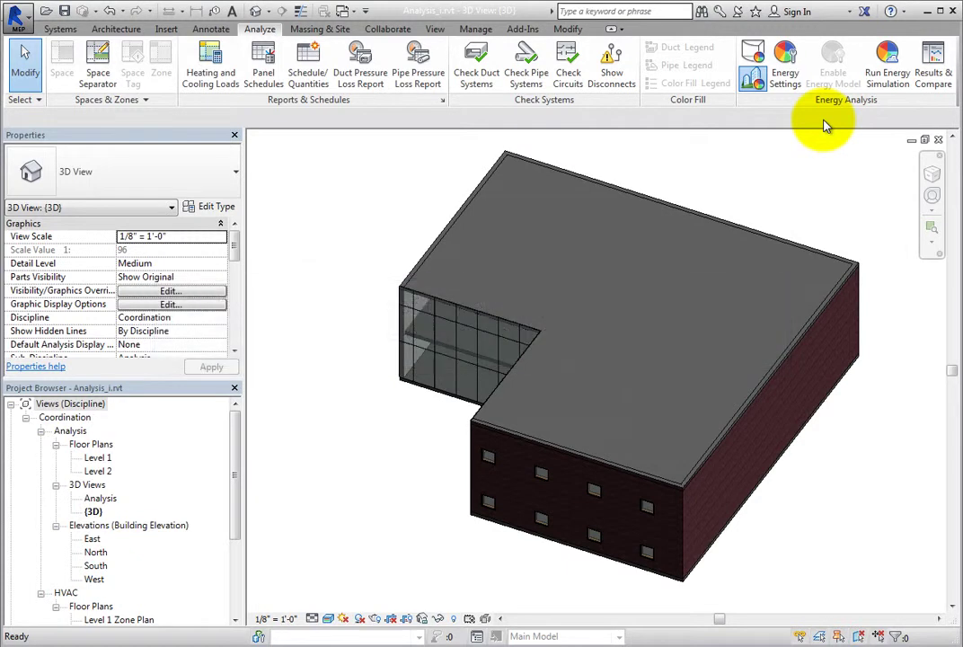
Open Energy Settings and keep Office as the Building Type
{"action": "left_click", "coordinate": [785, 81]}
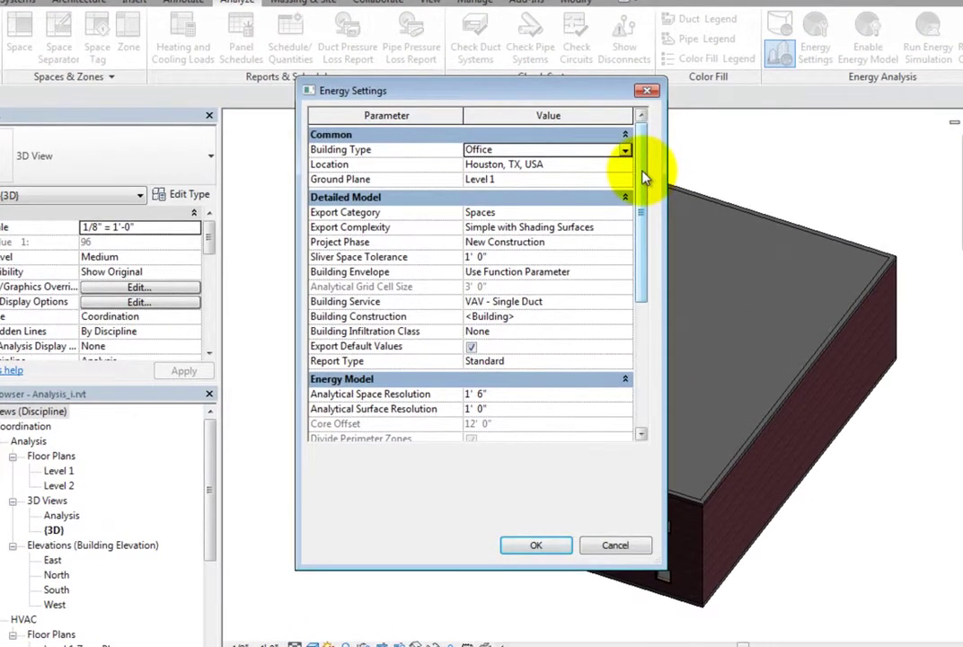
{"action": "mouse_move", "coordinate": [640, 157]}
{"action": "left_mouse_down"}
{"action": "mouse_move", "coordinate": [641, 313]}
{"action": "mouse_move", "coordinate": [651, 164]}
{"action": "left_mouse_up"}
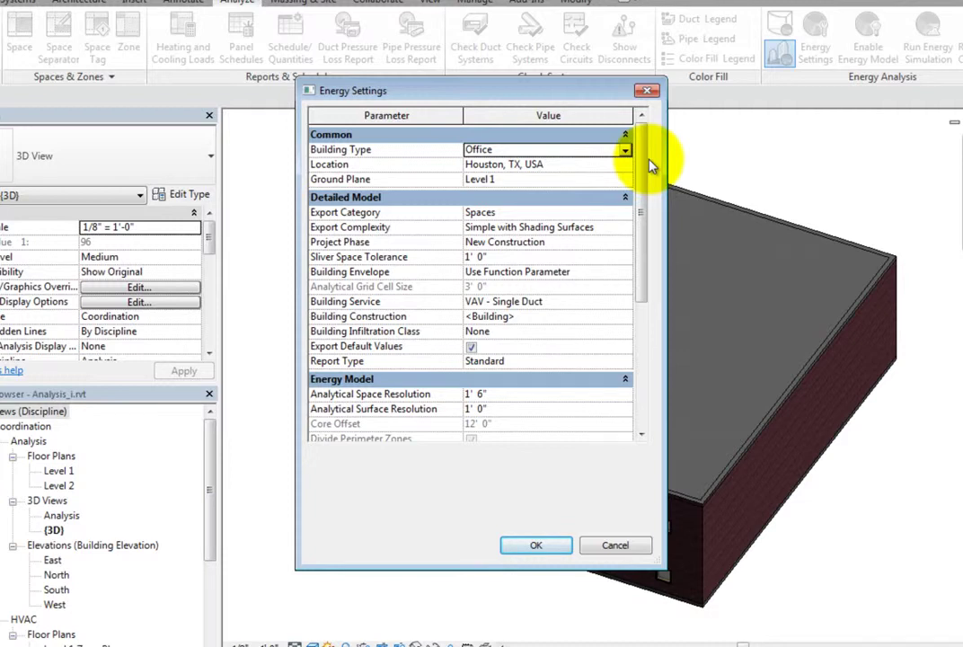
{"action": "left_click_drag", "start_coordinate": [641, 161], "coordinate": [640, 279]}
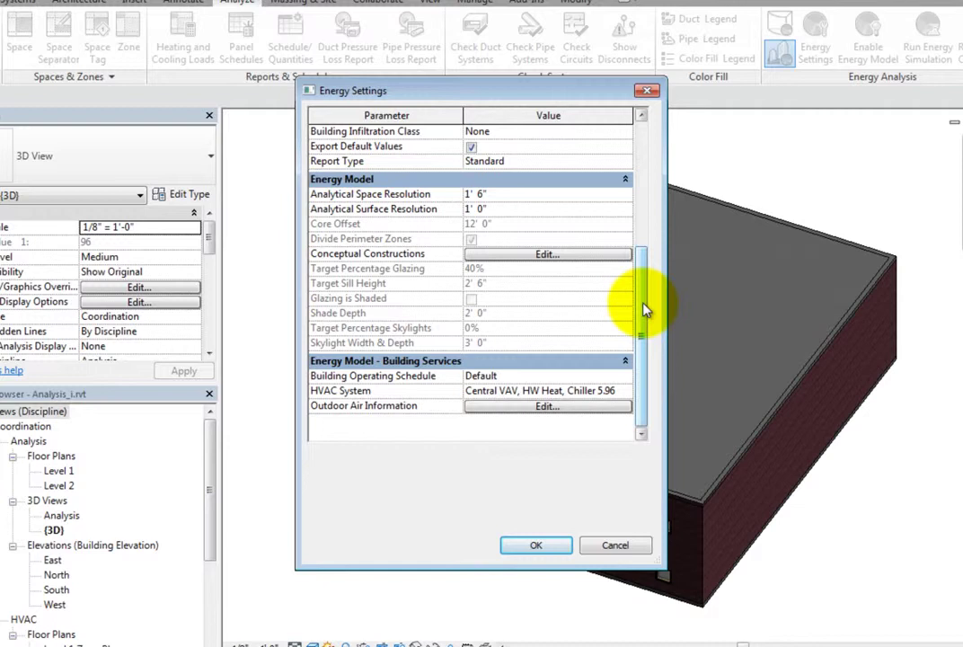
{"action": "left_click_drag", "start_coordinate": [644, 310], "coordinate": [641, 190]}
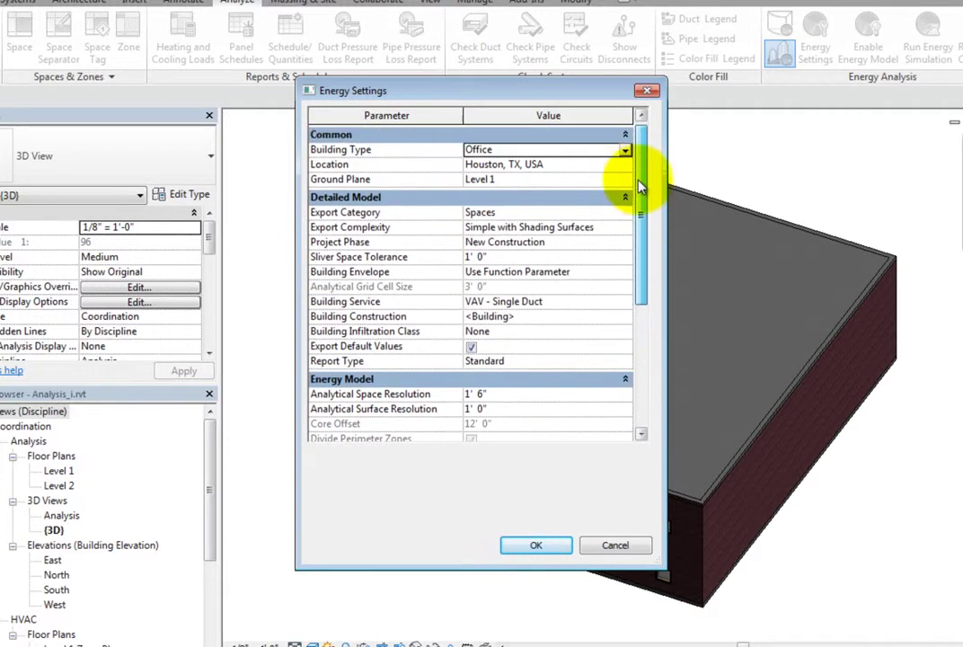
{"action": "left_click", "coordinate": [597, 150]}
{"action": "left_click", "coordinate": [570, 149]}
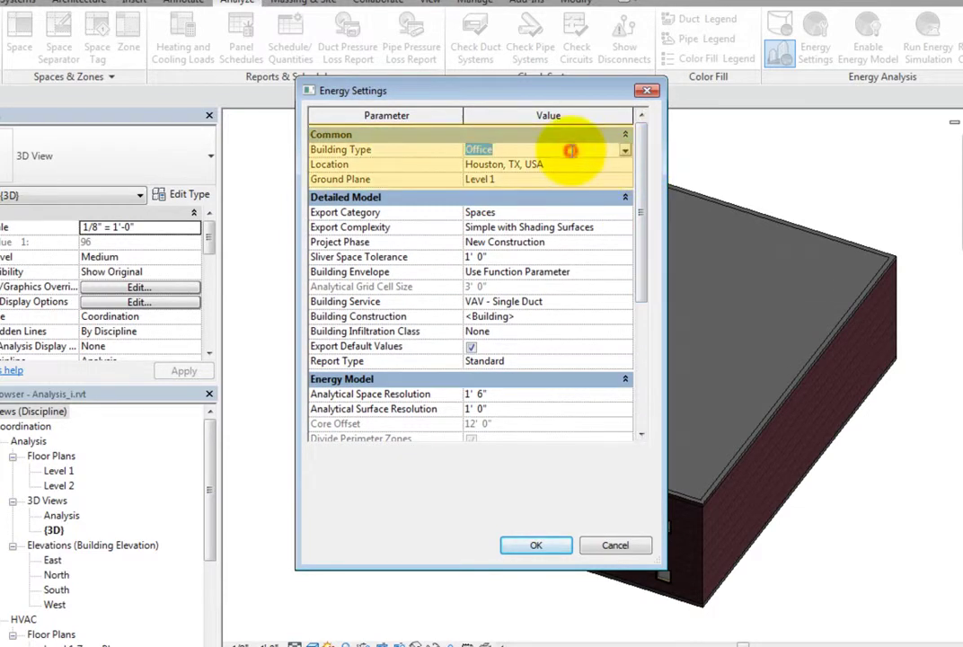
{"action": "left_click", "coordinate": [625, 151]}
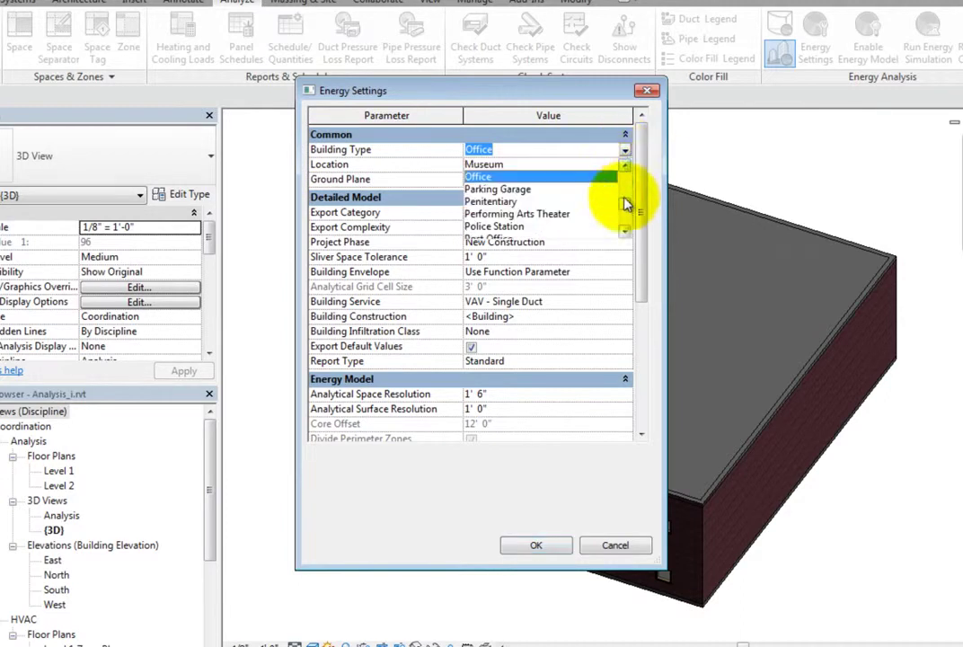
{"action": "mouse_move", "coordinate": [625, 197]}
{"action": "left_mouse_down"}
{"action": "mouse_move", "coordinate": [629, 176]}
{"action": "mouse_move", "coordinate": [624, 224]}
{"action": "mouse_move", "coordinate": [624, 200]}
{"action": "left_mouse_up"}
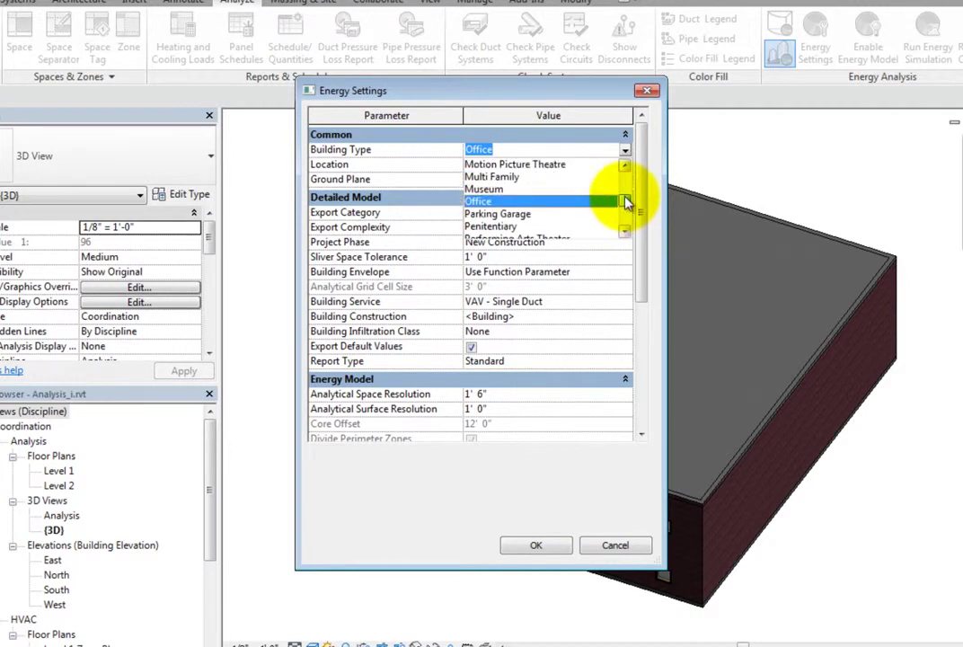
{"action": "left_click", "coordinate": [516, 202]}
Keep Level 1 as the Ground Plane and bring up the Location, Weather and Site dialog
{"action": "left_click", "coordinate": [561, 178]}
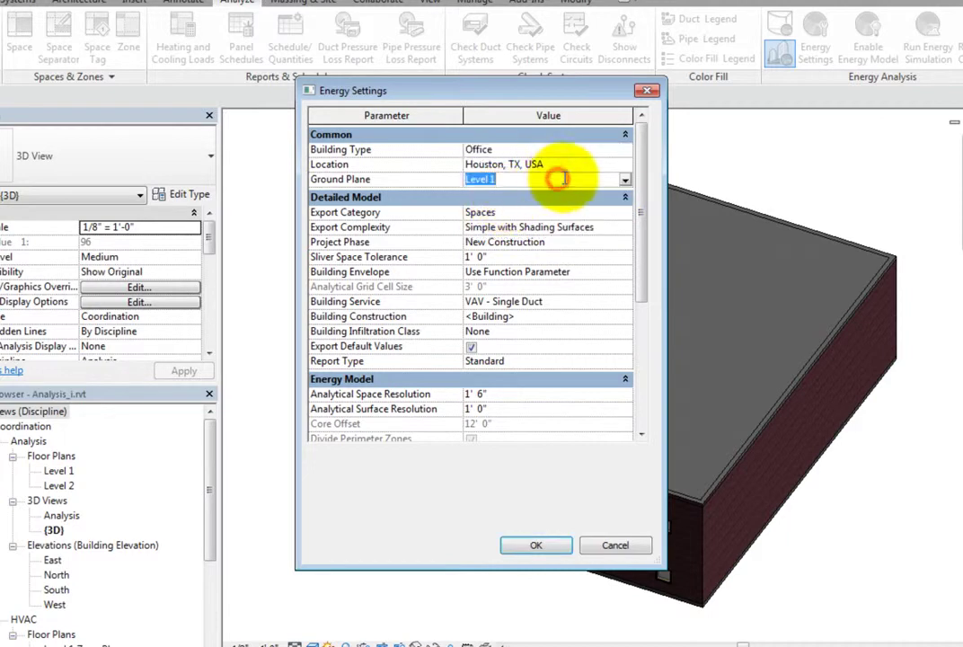
{"action": "left_click", "coordinate": [625, 180]}
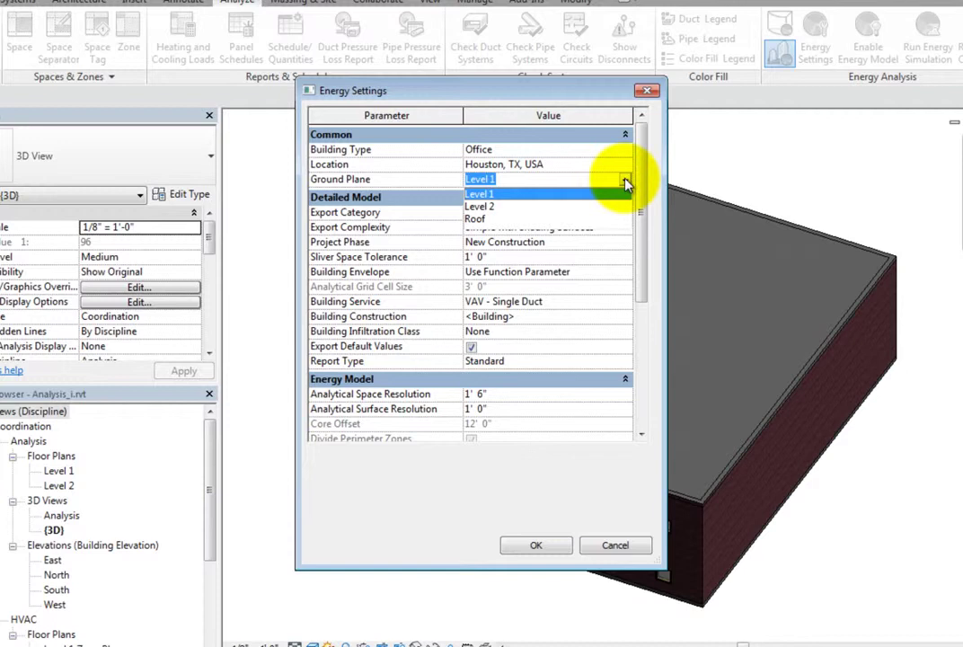
{"action": "left_click", "coordinate": [624, 180]}
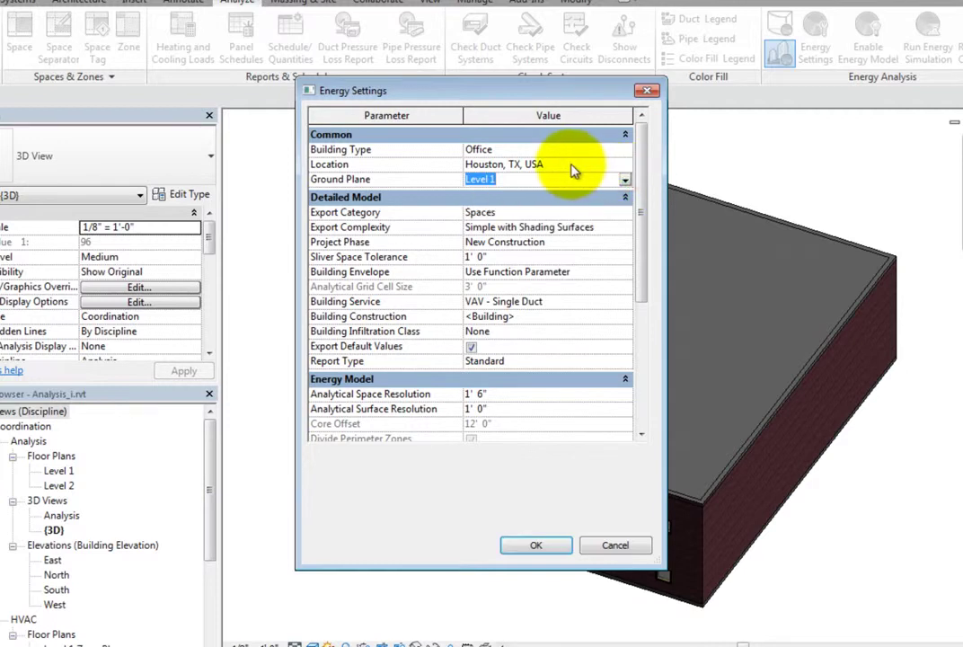
{"action": "left_click", "coordinate": [572, 165]}
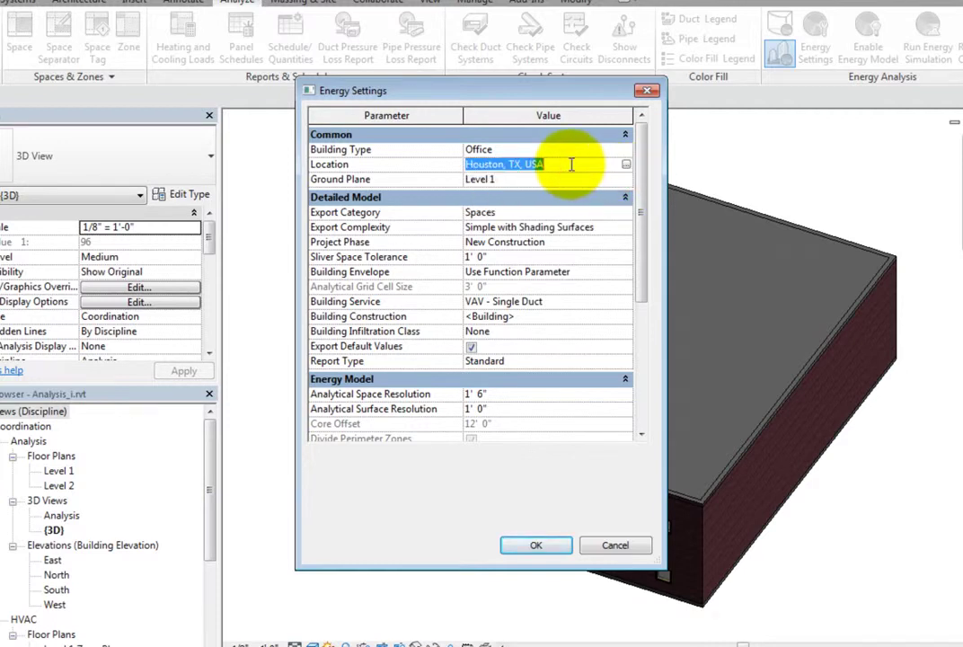
{"action": "left_click", "coordinate": [626, 165]}
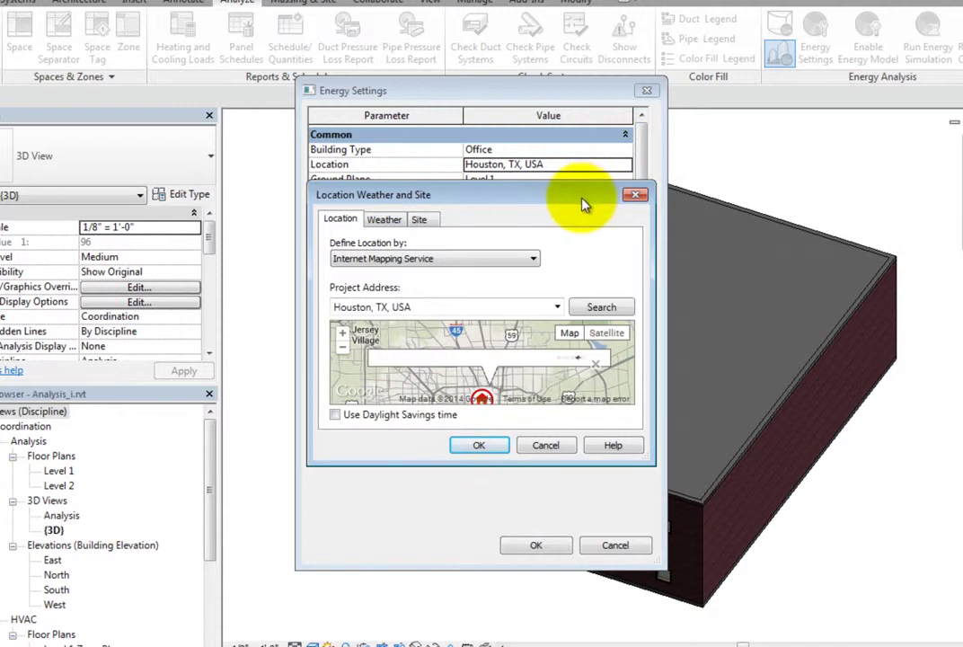
{"action": "left_click", "coordinate": [521, 259]}
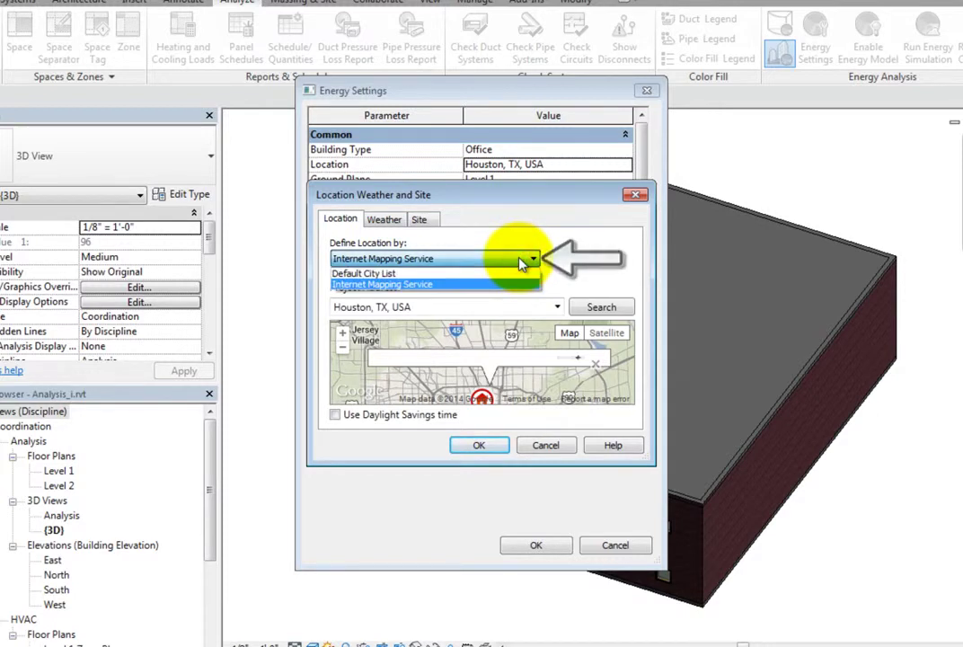
{"action": "left_click", "coordinate": [521, 261]}
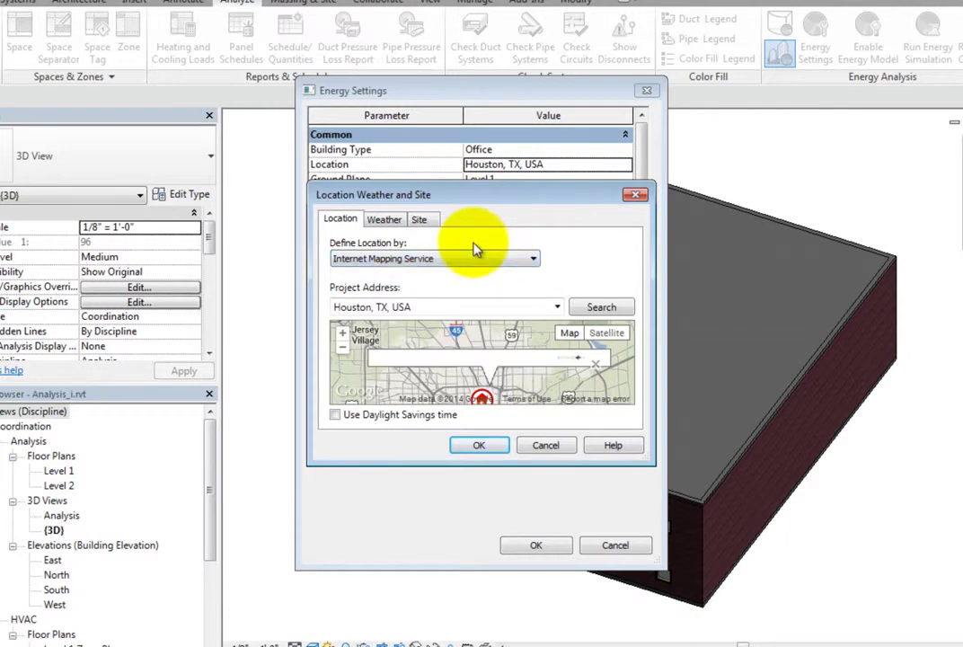
{"action": "left_click", "coordinate": [384, 220]}
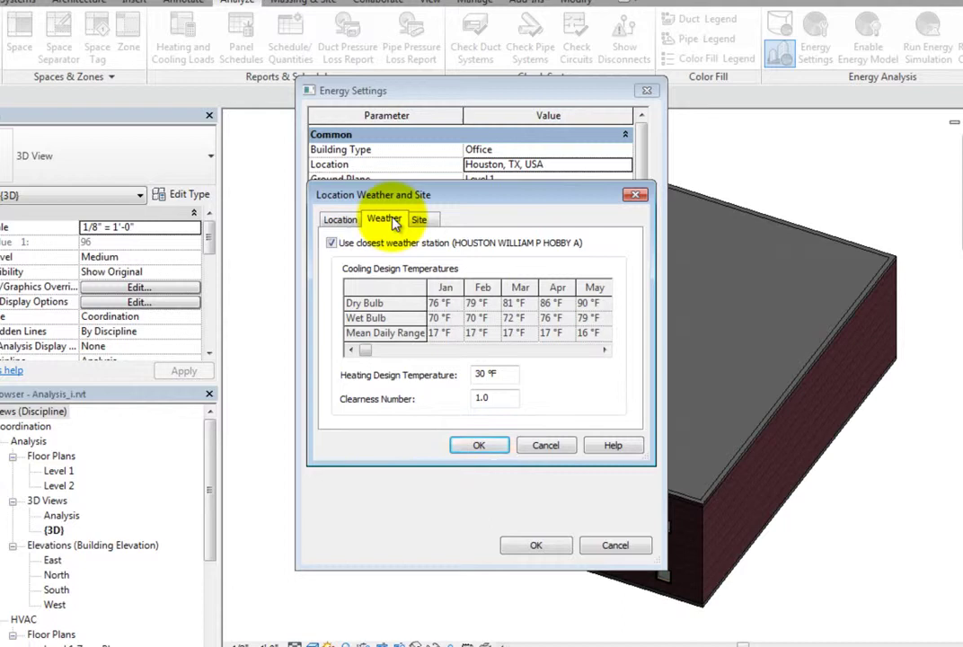
{"action": "left_click", "coordinate": [341, 220]}
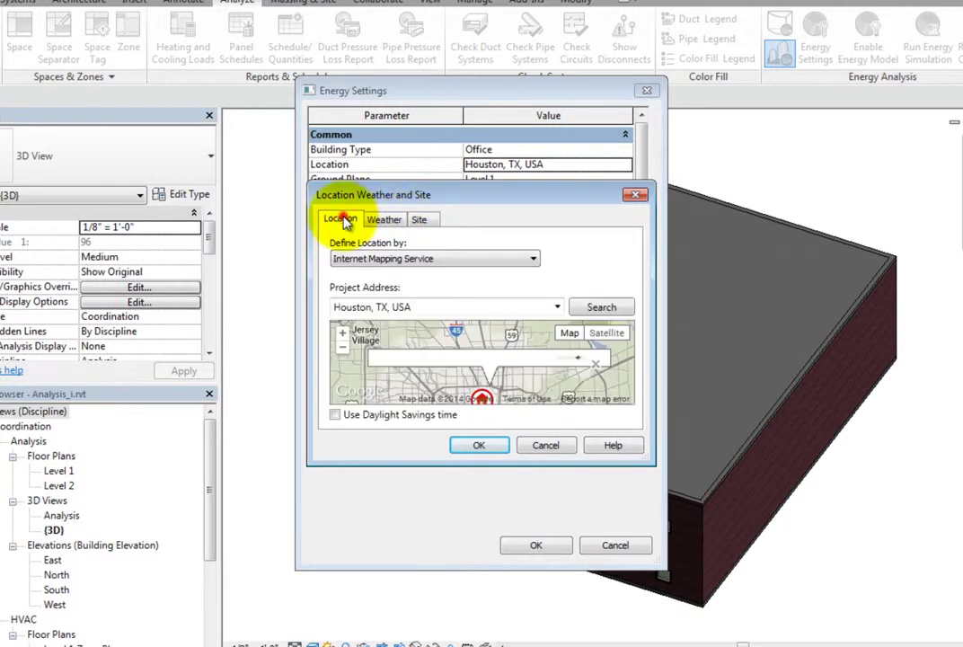
{"action": "left_click", "coordinate": [476, 446]}
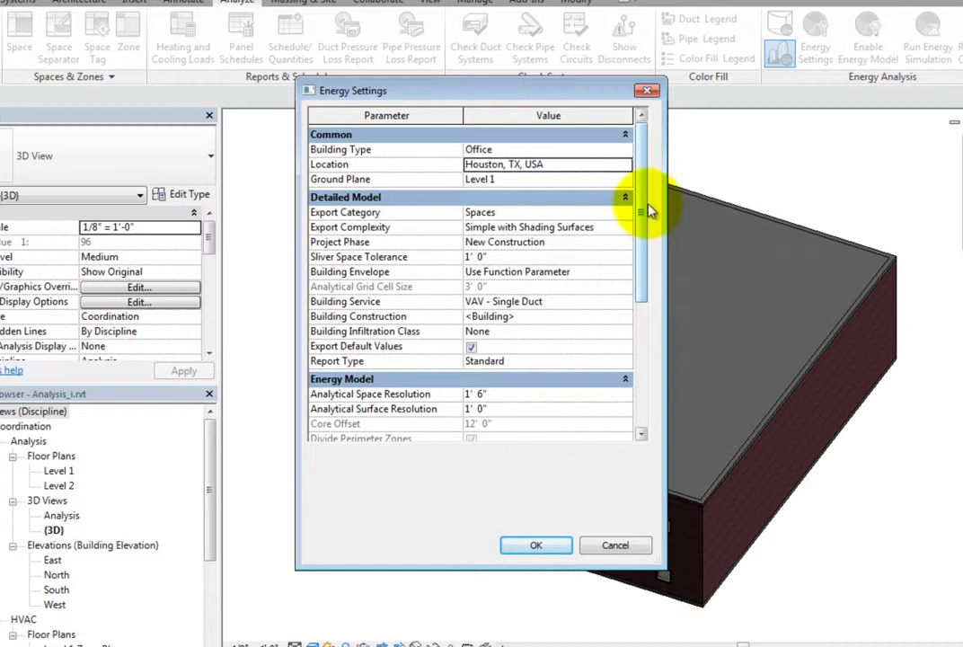
Set Export Category to Rooms, keep Simple with Shading Surfaces, and include thermal properties
{"action": "left_click_drag", "start_coordinate": [643, 197], "coordinate": [635, 240]}
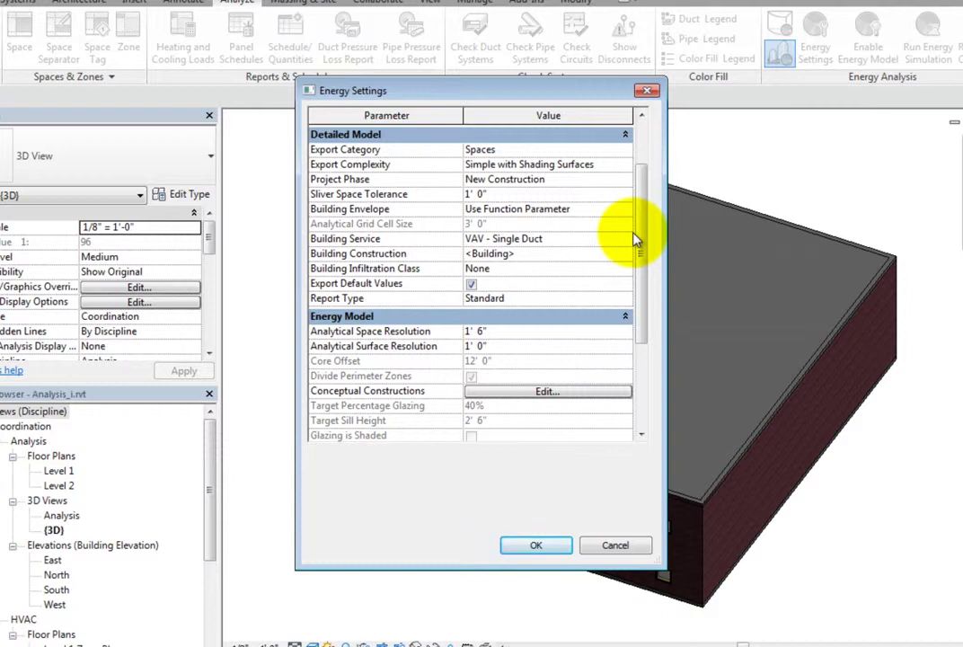
{"action": "left_click", "coordinate": [584, 149]}
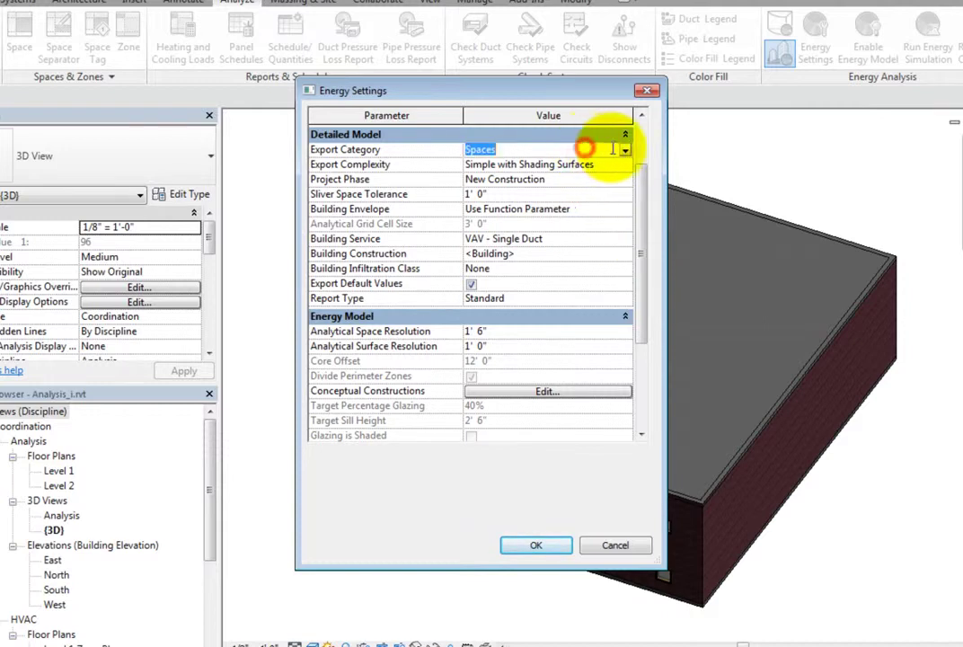
{"action": "left_click", "coordinate": [626, 150]}
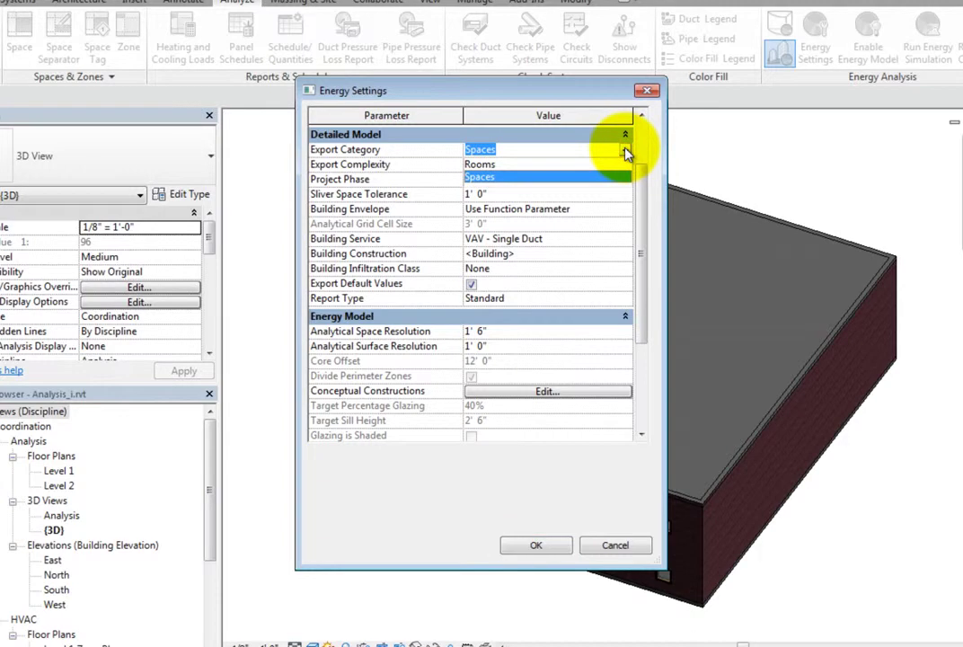
{"action": "left_click", "coordinate": [611, 163]}
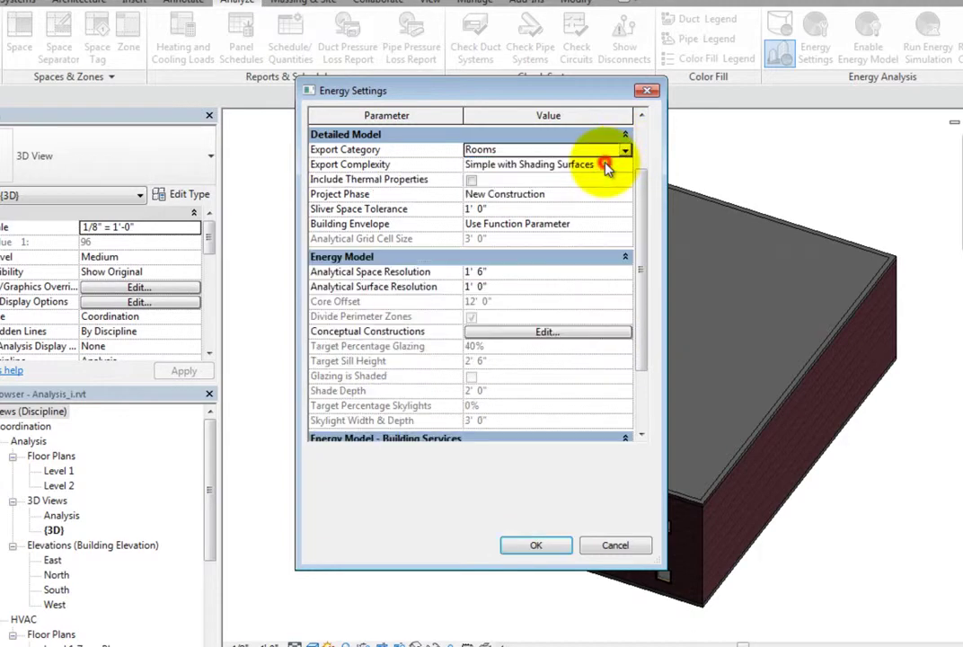
{"action": "left_click", "coordinate": [608, 167]}
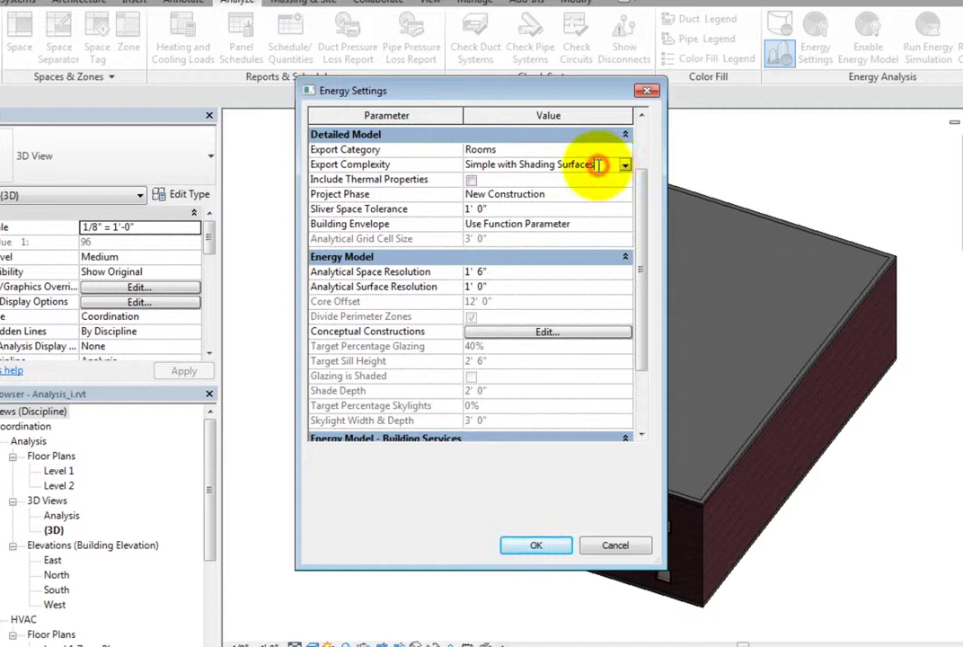
{"action": "left_click", "coordinate": [623, 165]}
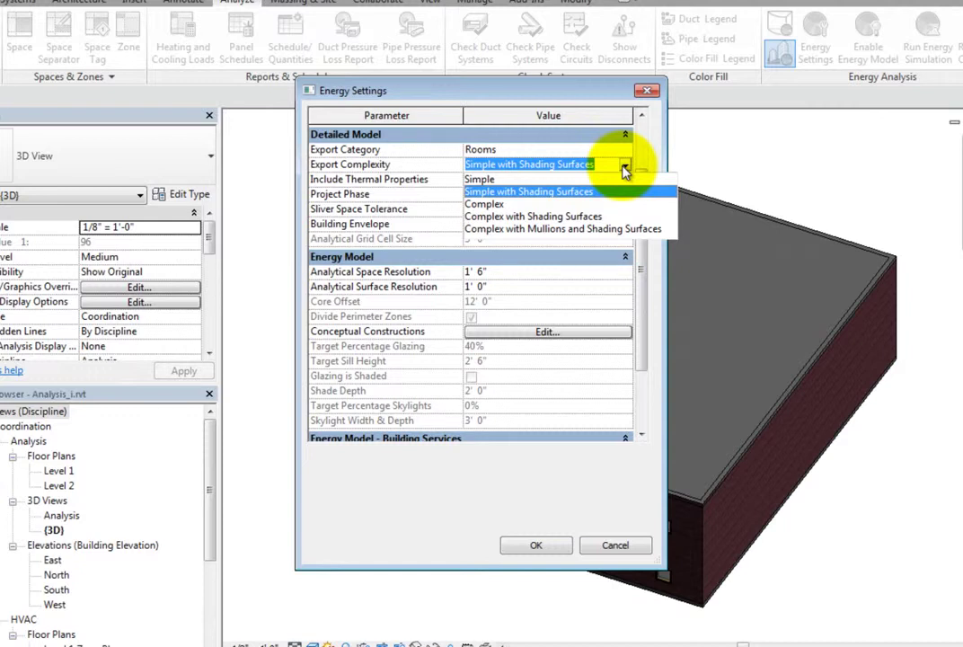
{"action": "left_click", "coordinate": [624, 167]}
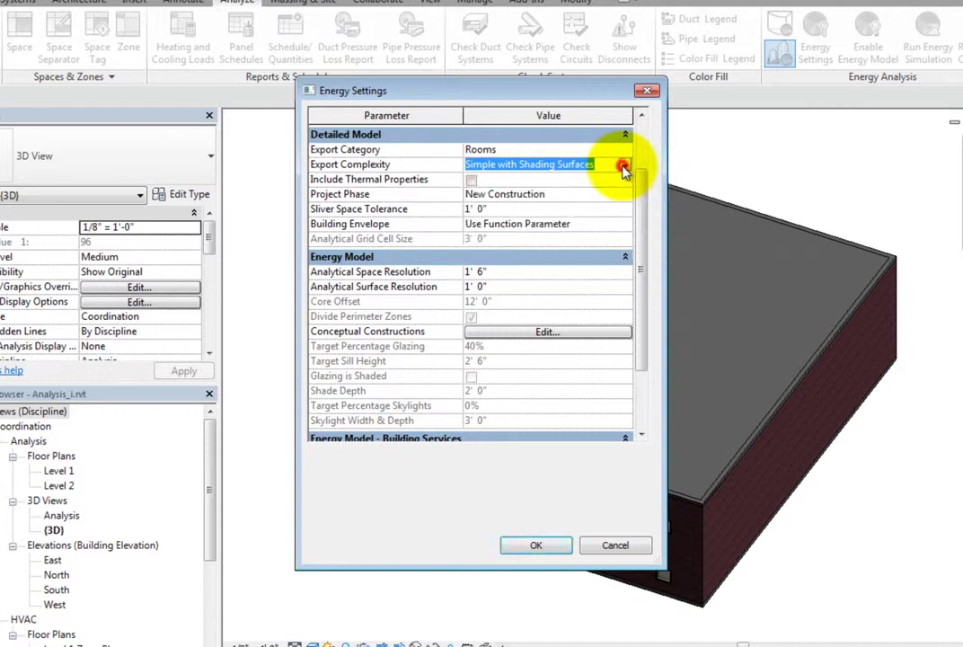
{"action": "left_click", "coordinate": [470, 183]}
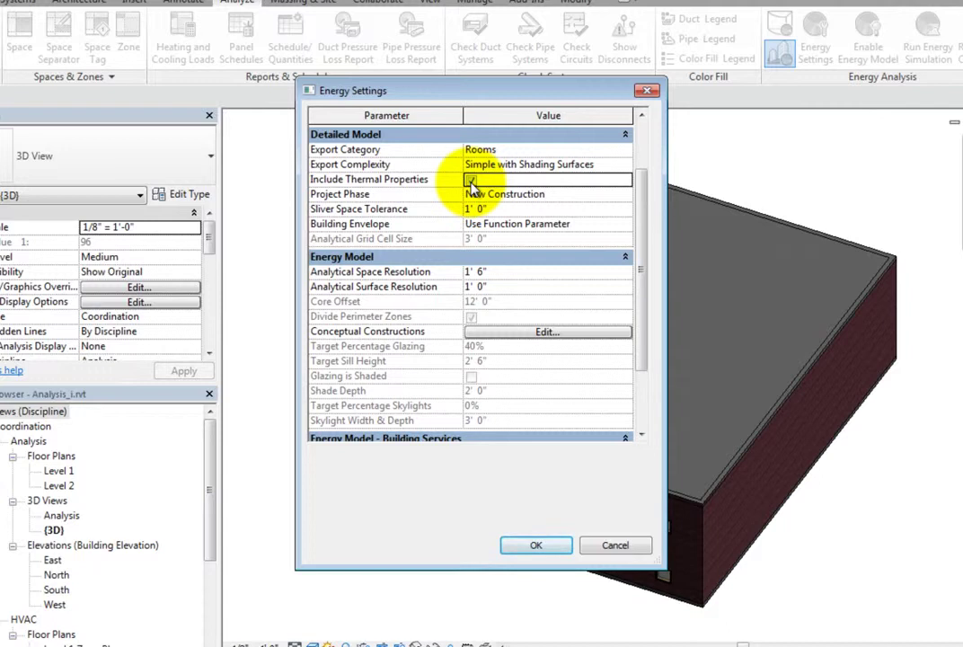
Turn Include Thermal Properties back off and keep New Construction as the project phase
{"action": "left_click", "coordinate": [471, 182]}
{"action": "left_click", "coordinate": [579, 193]}
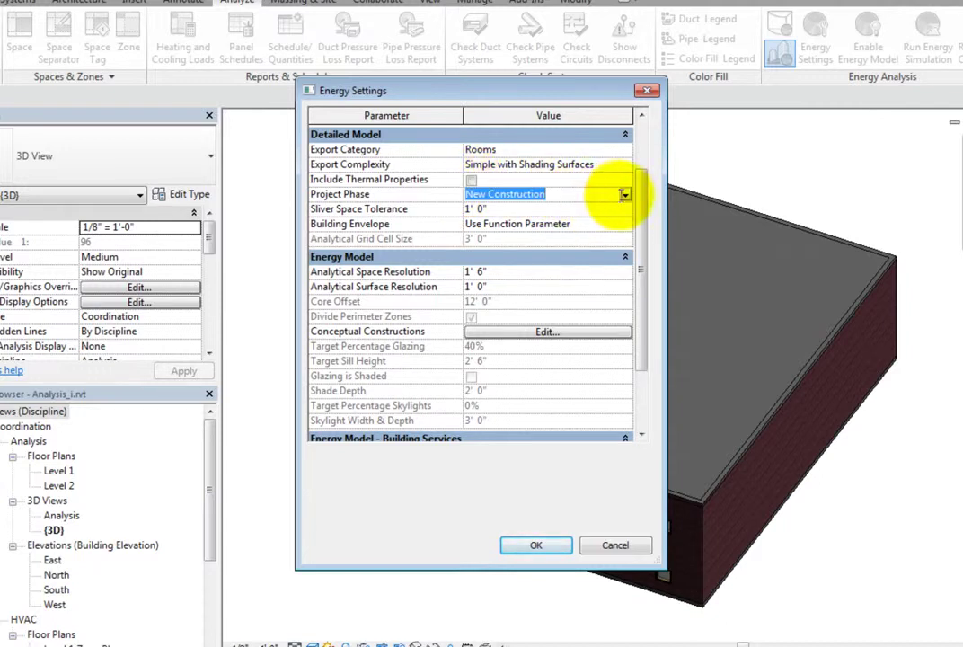
{"action": "left_click", "coordinate": [623, 193]}
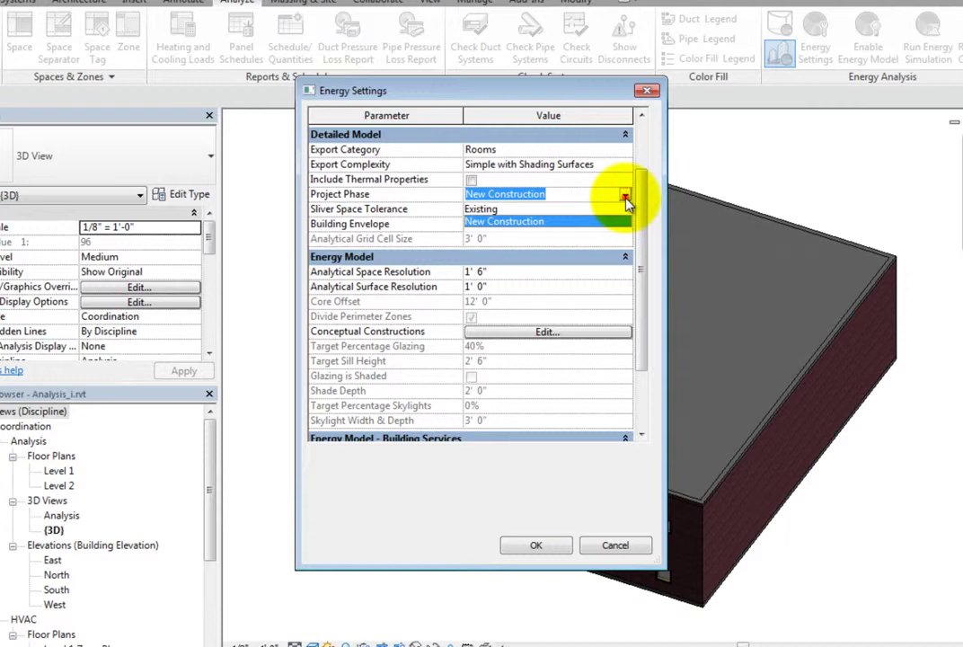
{"action": "left_click", "coordinate": [625, 195]}
{"action": "left_click", "coordinate": [593, 209]}
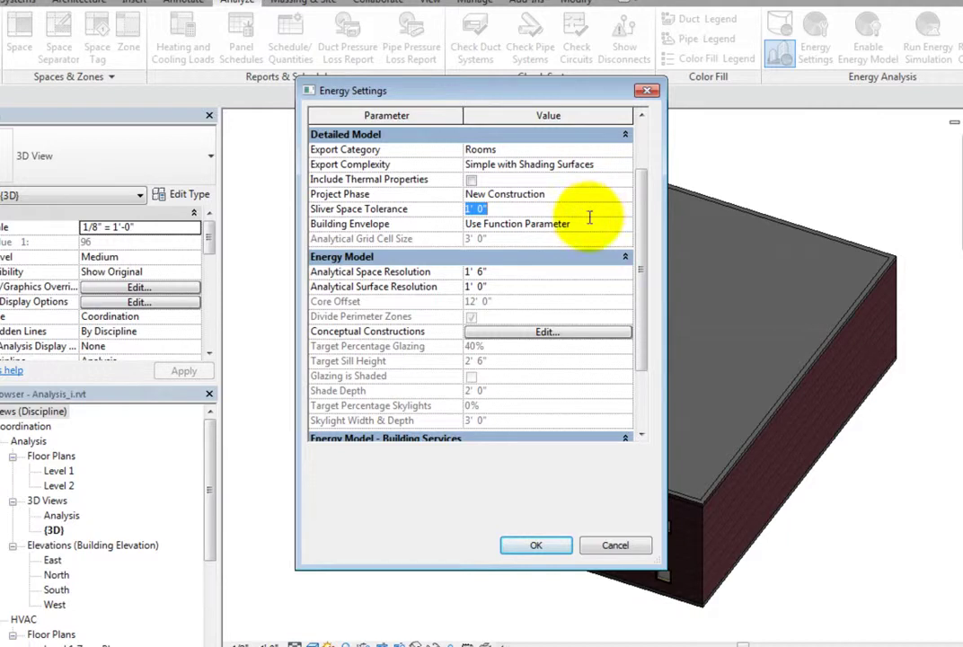
Set Building Envelope to Identify Exterior Elements, enabling the 3' 0" analytical grid cell size
{"action": "left_click", "coordinate": [588, 223]}
{"action": "left_click", "coordinate": [624, 224]}
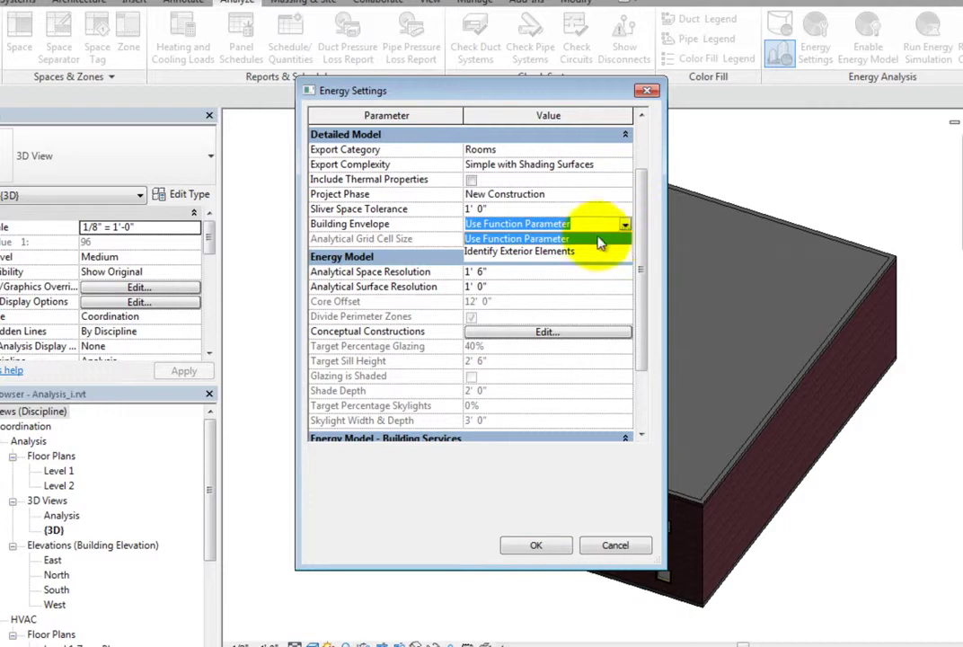
{"action": "left_click", "coordinate": [596, 239]}
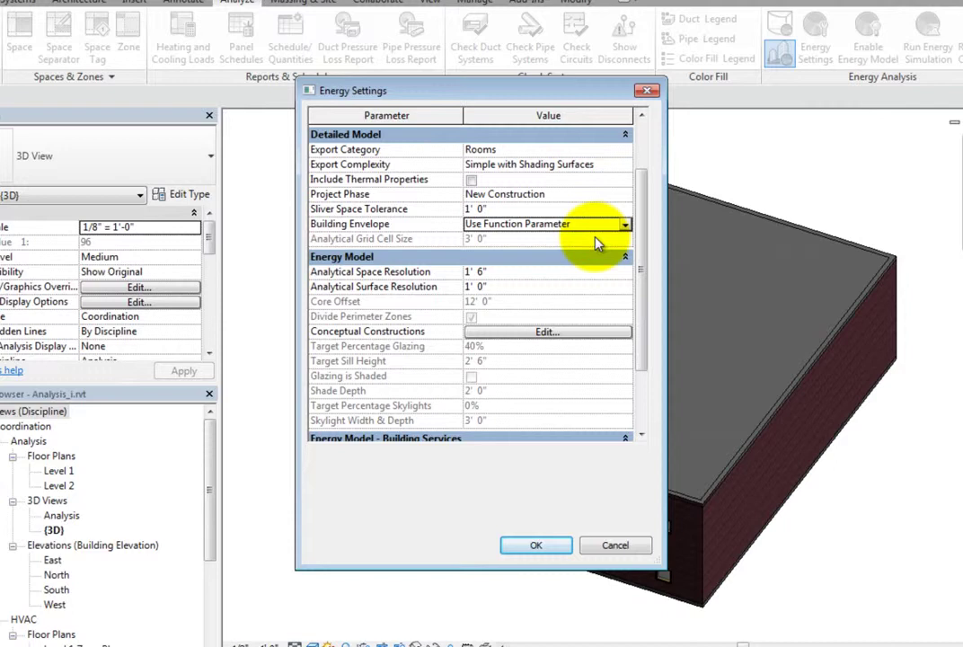
{"action": "left_click", "coordinate": [624, 224]}
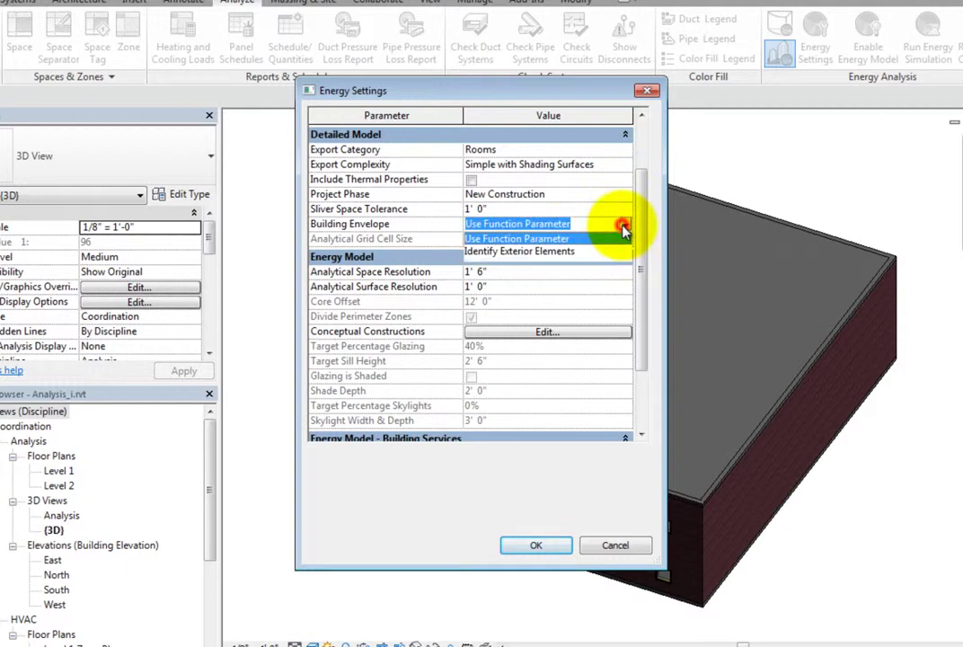
{"action": "left_click", "coordinate": [572, 251]}
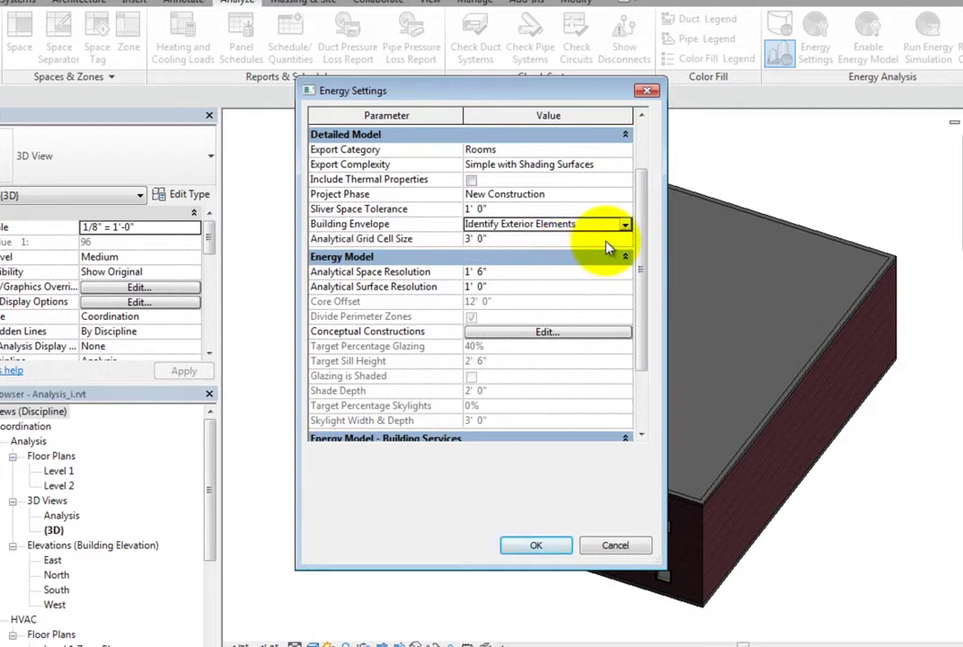
{"action": "left_click", "coordinate": [504, 240]}
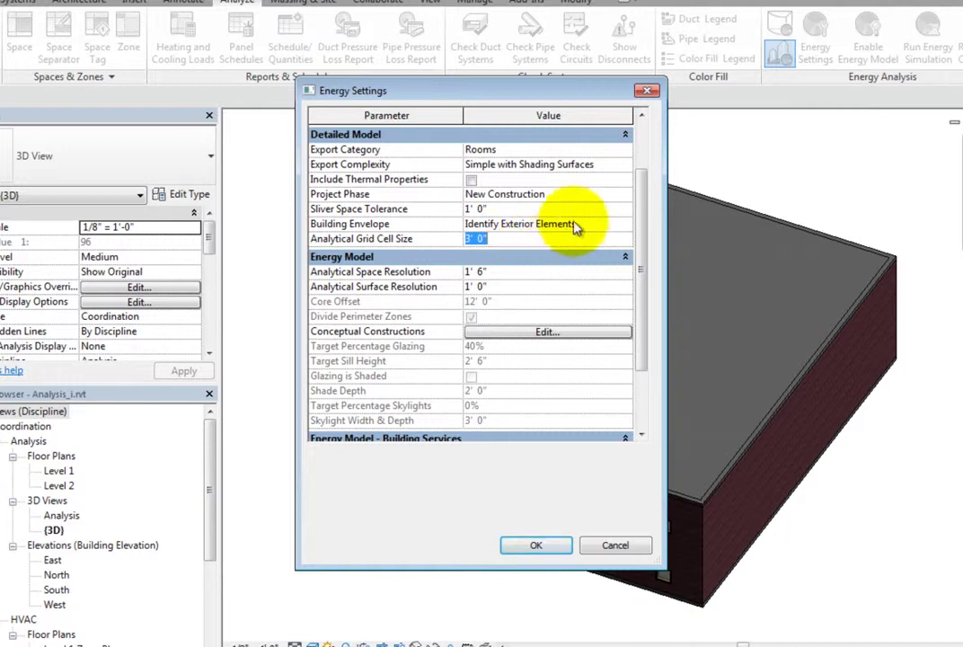
Export by Spaces instead of Rooms and keep VAV - Single Duct as the building service
{"action": "left_click", "coordinate": [591, 149]}
{"action": "left_click", "coordinate": [624, 151]}
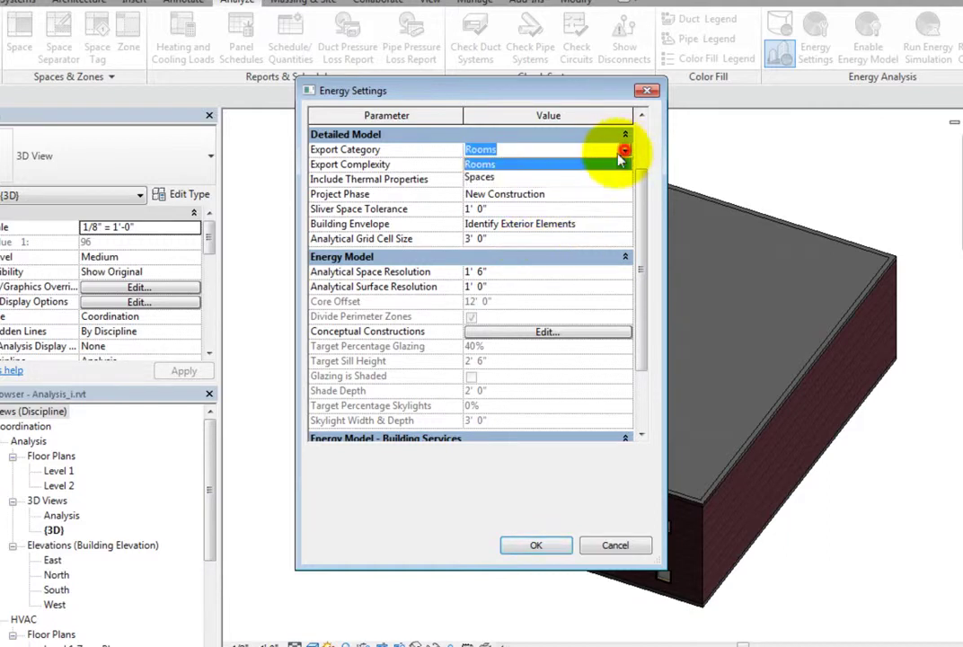
{"action": "left_click", "coordinate": [564, 168]}
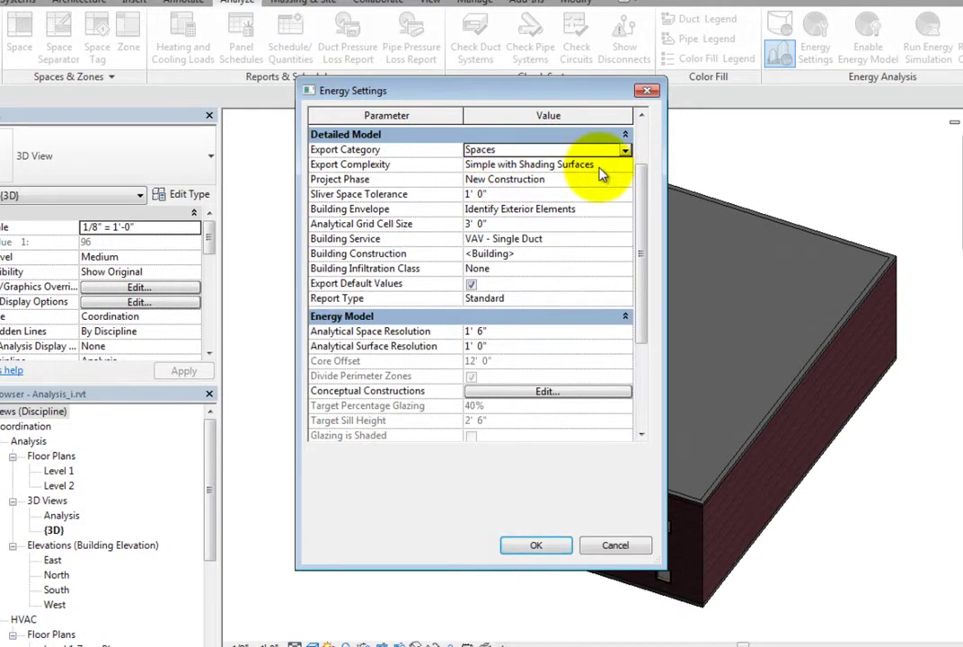
{"action": "left_click", "coordinate": [558, 240]}
{"action": "left_click", "coordinate": [625, 239]}
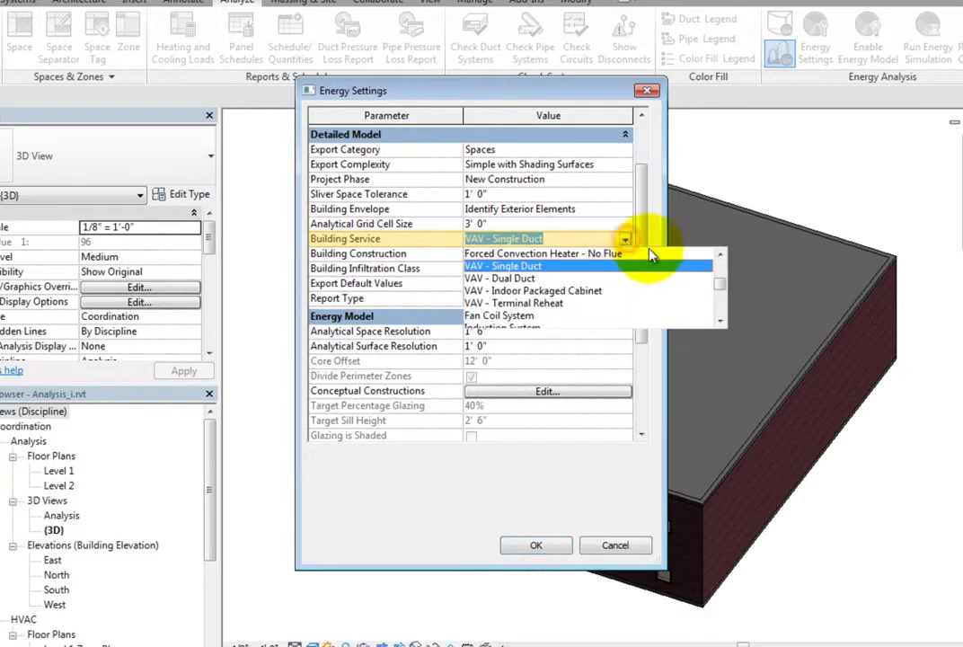
{"action": "left_click_drag", "start_coordinate": [723, 286], "coordinate": [719, 311]}
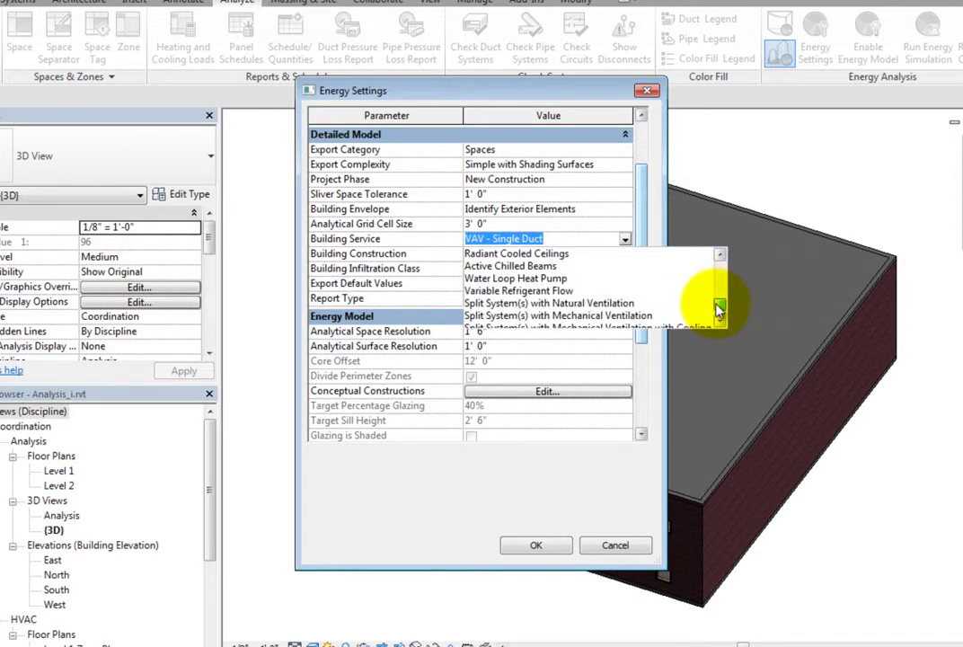
{"action": "left_click", "coordinate": [626, 240]}
Leave Building Construction unchanged, keep infiltration class None, and turn on Export Default Values
{"action": "left_click", "coordinate": [586, 254]}
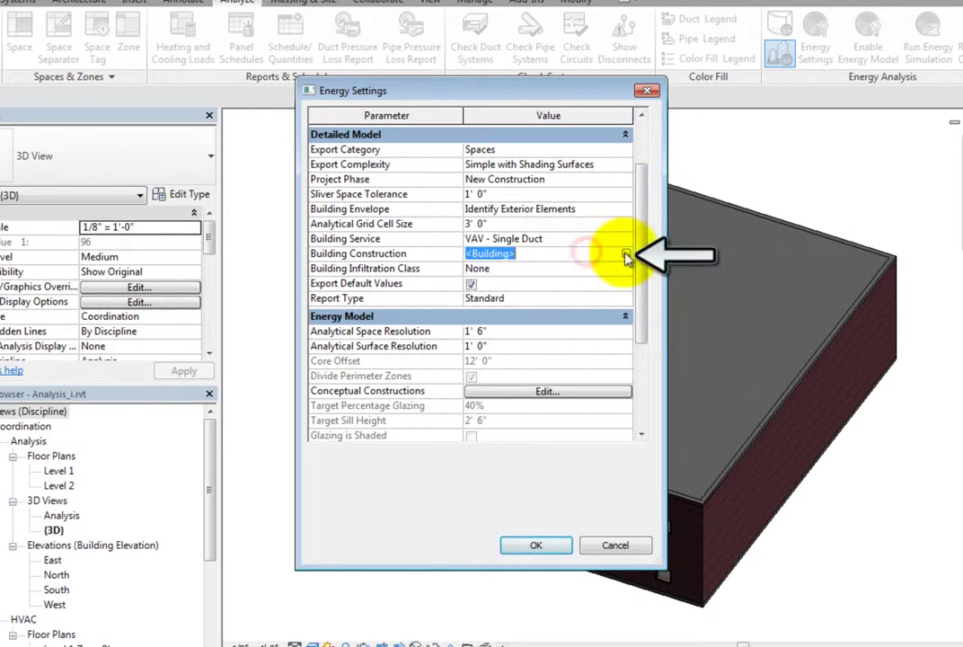
{"action": "left_click", "coordinate": [626, 255]}
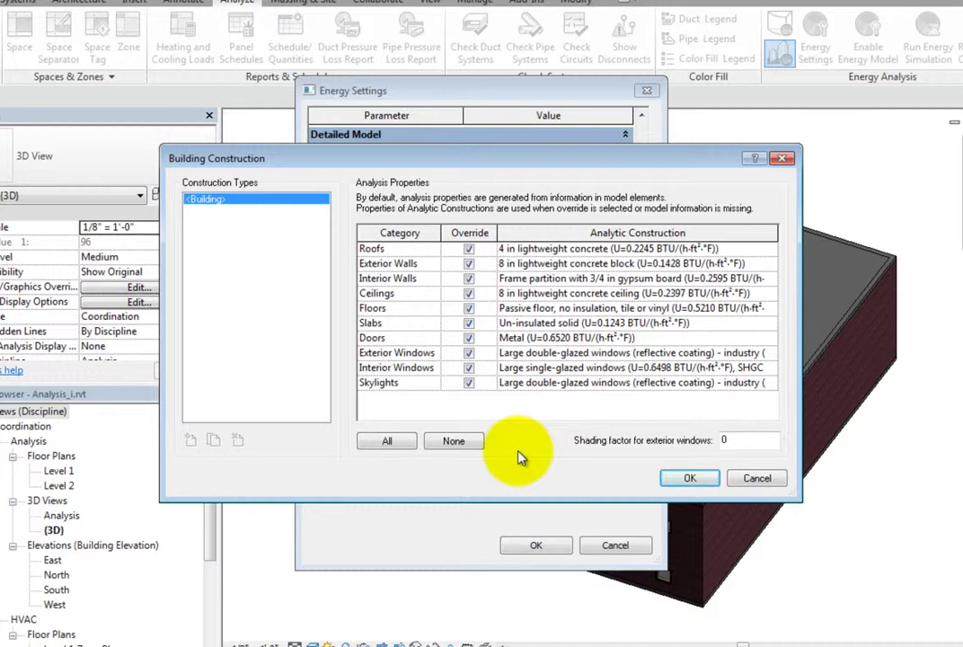
{"action": "left_click", "coordinate": [757, 478]}
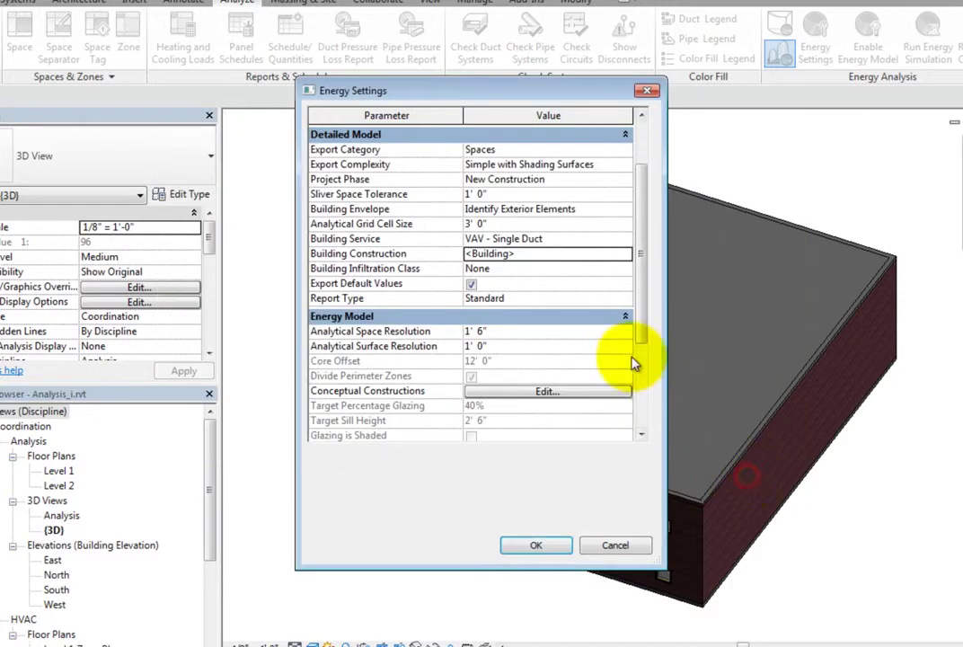
{"action": "left_click", "coordinate": [576, 268]}
{"action": "left_click", "coordinate": [623, 270]}
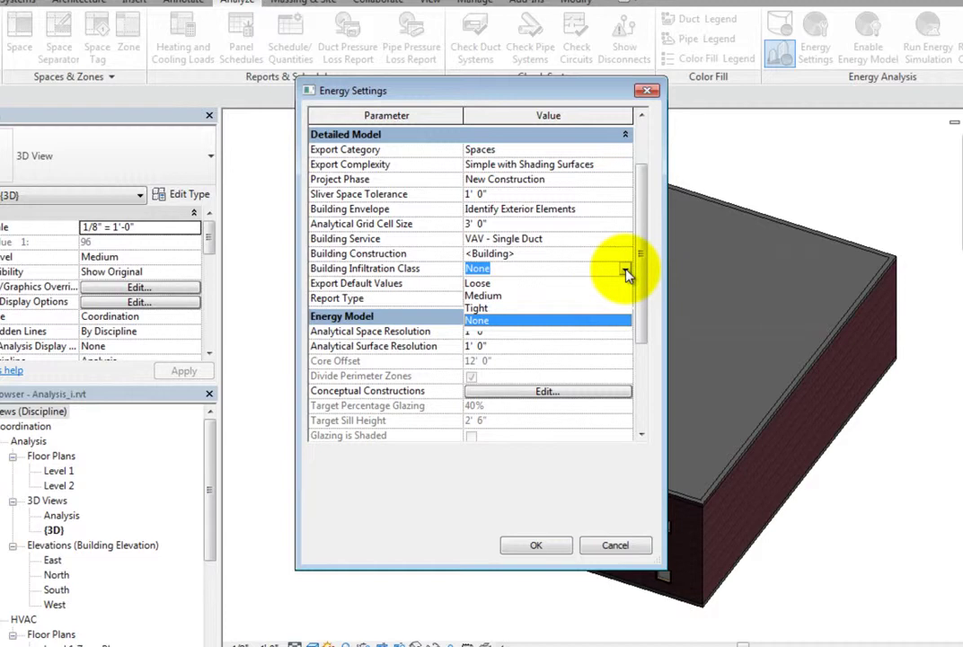
{"action": "left_click", "coordinate": [625, 270]}
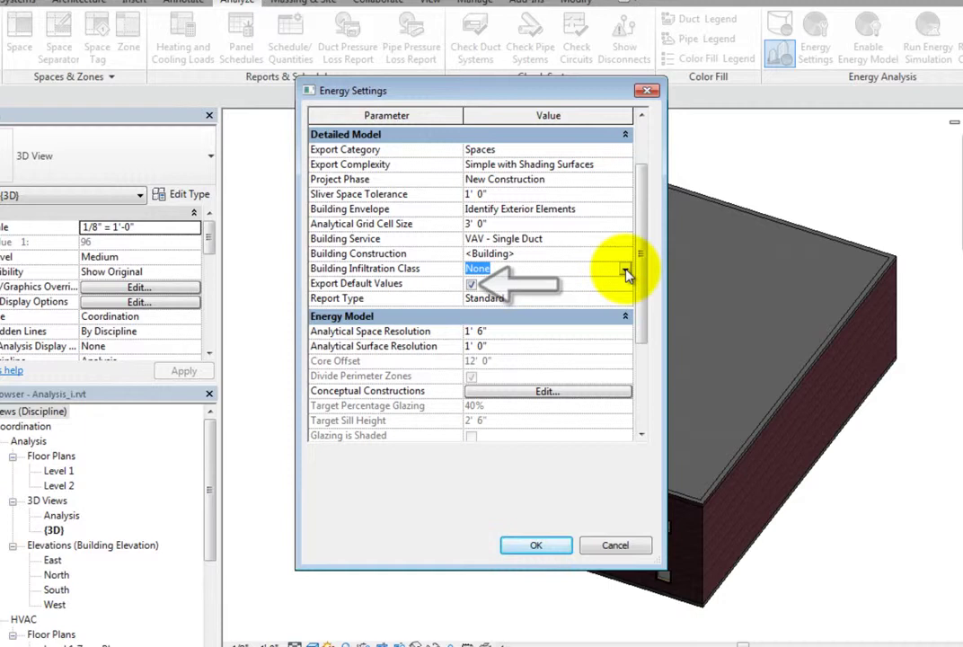
{"action": "left_click", "coordinate": [471, 283]}
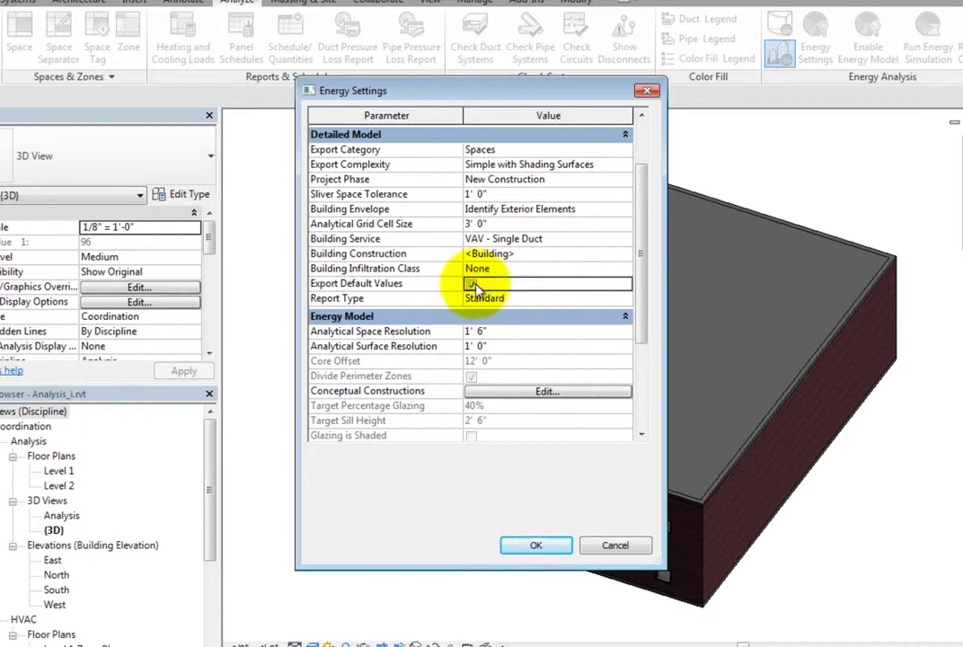
{"action": "left_click", "coordinate": [566, 299]}
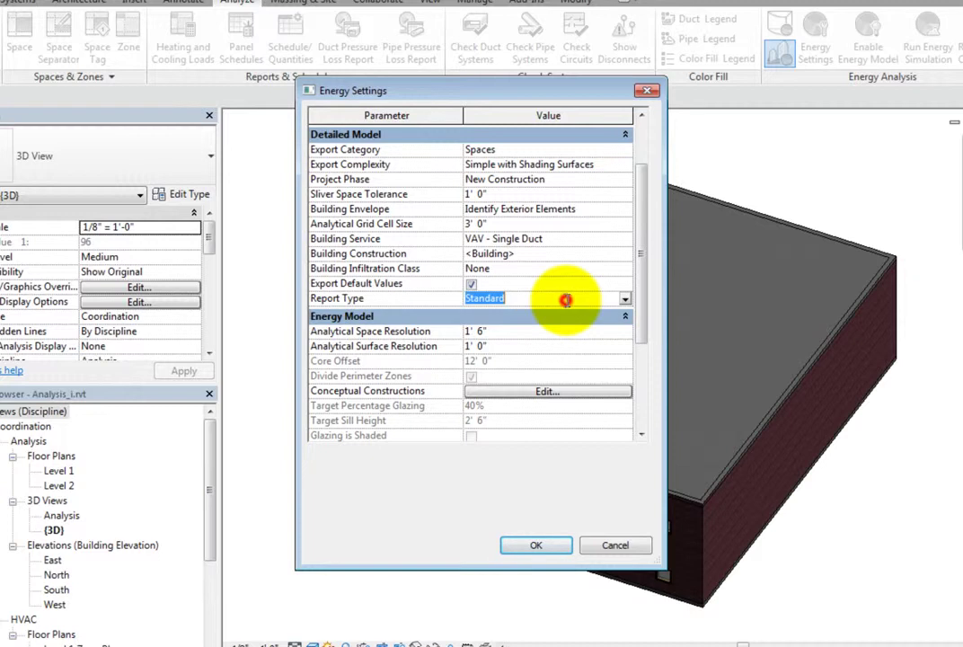
{"action": "left_click", "coordinate": [624, 300]}
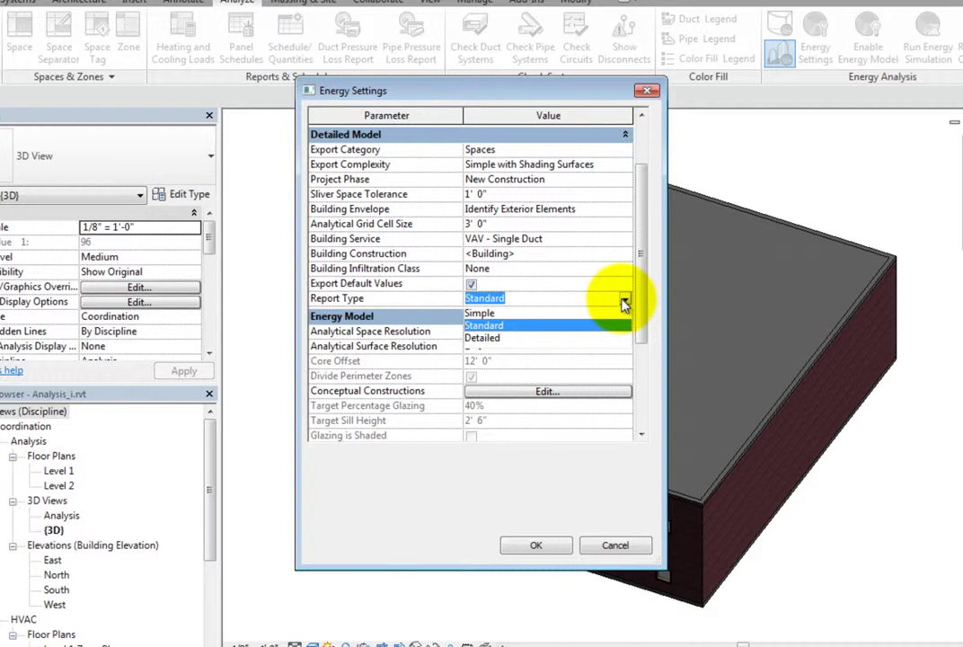
{"action": "left_click", "coordinate": [624, 304]}
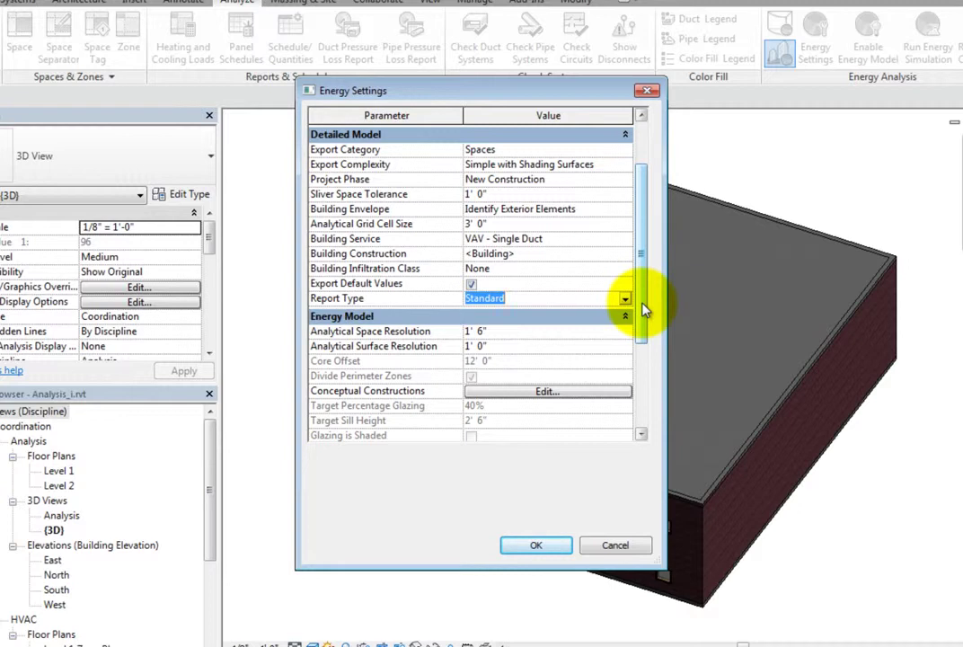
{"action": "left_click_drag", "start_coordinate": [640, 306], "coordinate": [652, 406]}
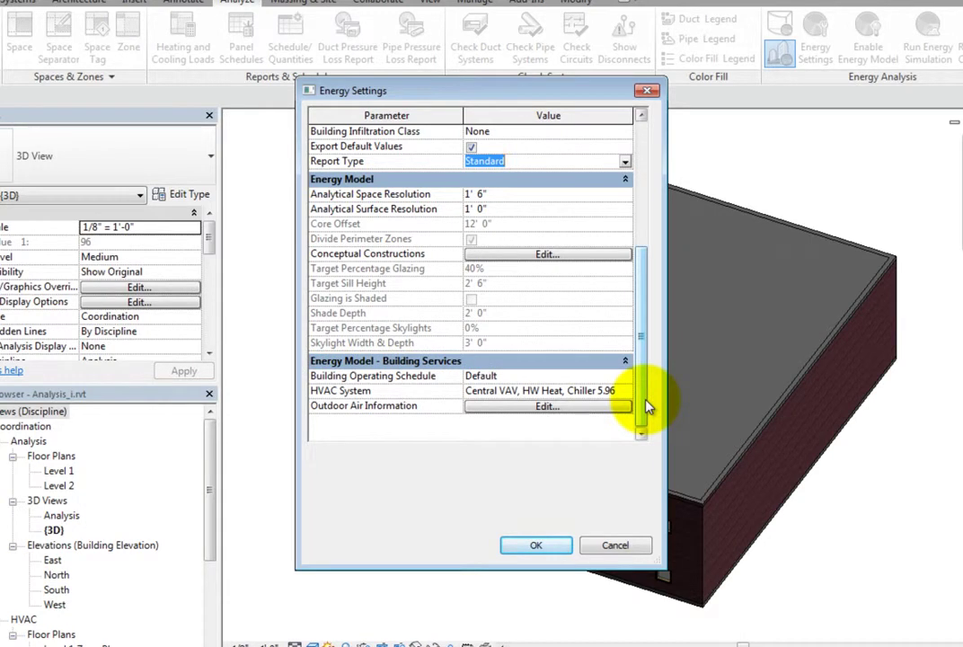
{"action": "left_click", "coordinate": [556, 195]}
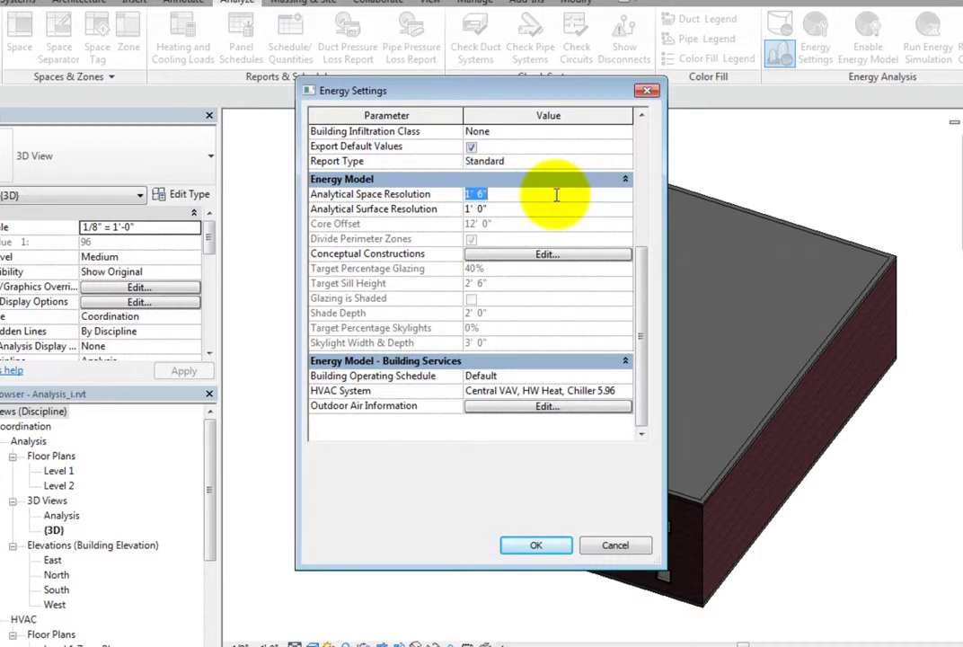
{"action": "left_click", "coordinate": [558, 208]}
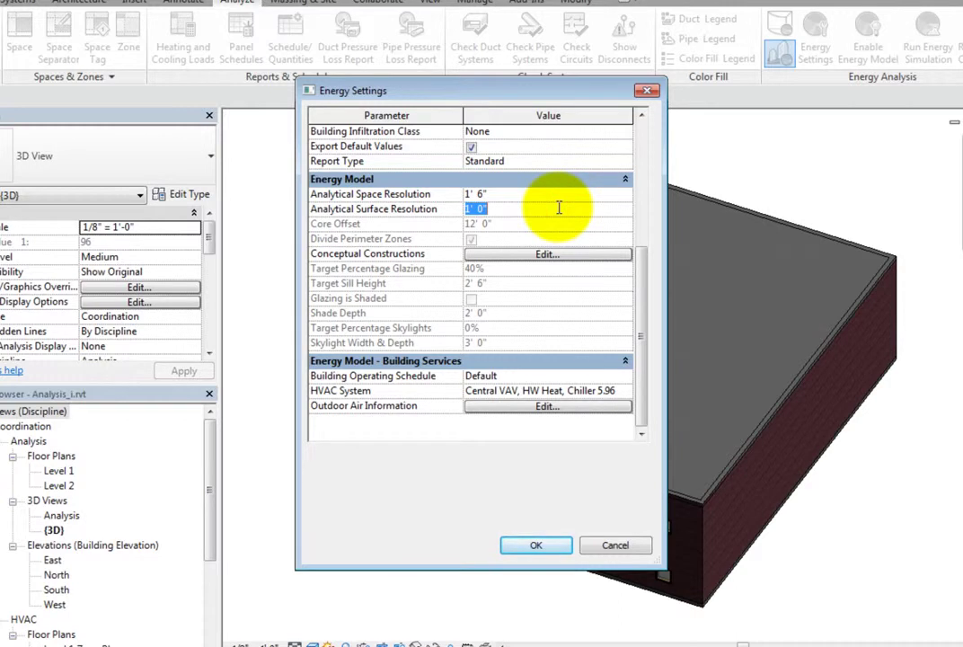
{"action": "left_click", "coordinate": [572, 195]}
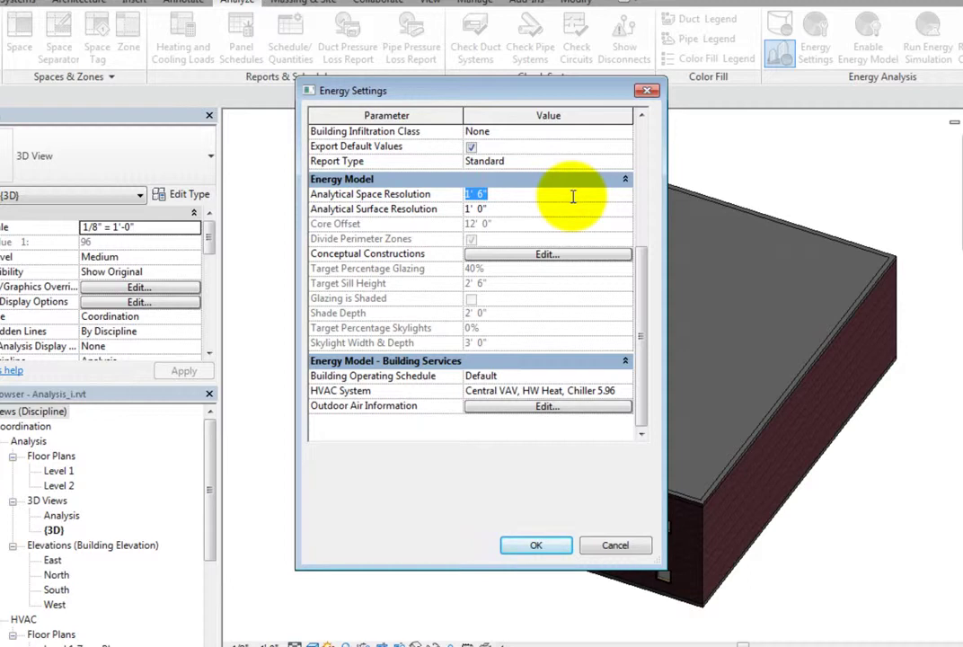
{"action": "left_click", "coordinate": [571, 209]}
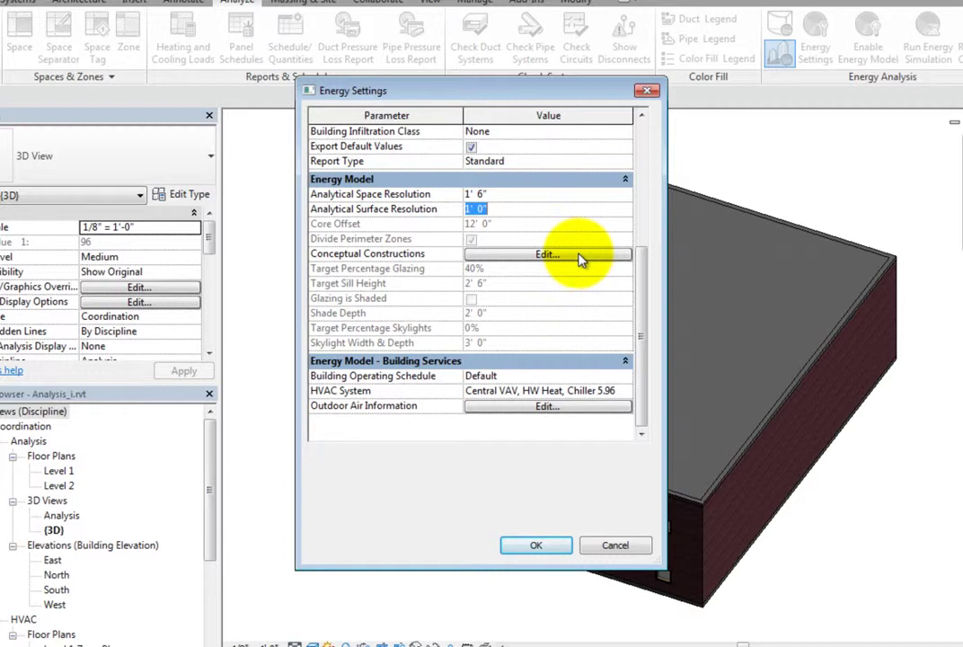
Keep the Default operating schedule and HVAC System Central VAV, HW Heat, Chiller 5.96 COP, Boilers 84.5 eff
{"action": "left_click", "coordinate": [554, 375]}
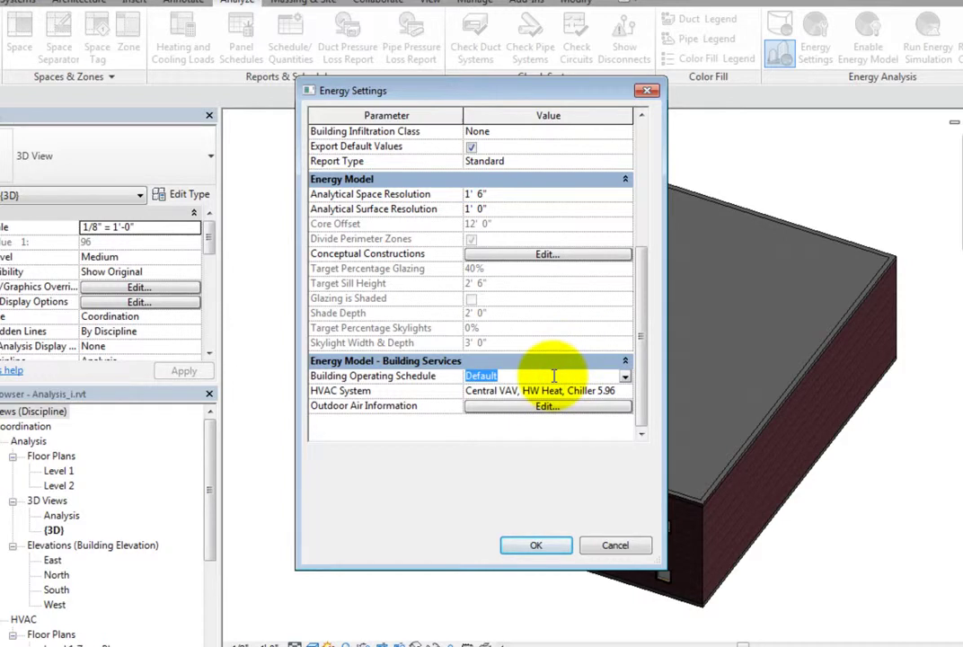
{"action": "left_click", "coordinate": [624, 377]}
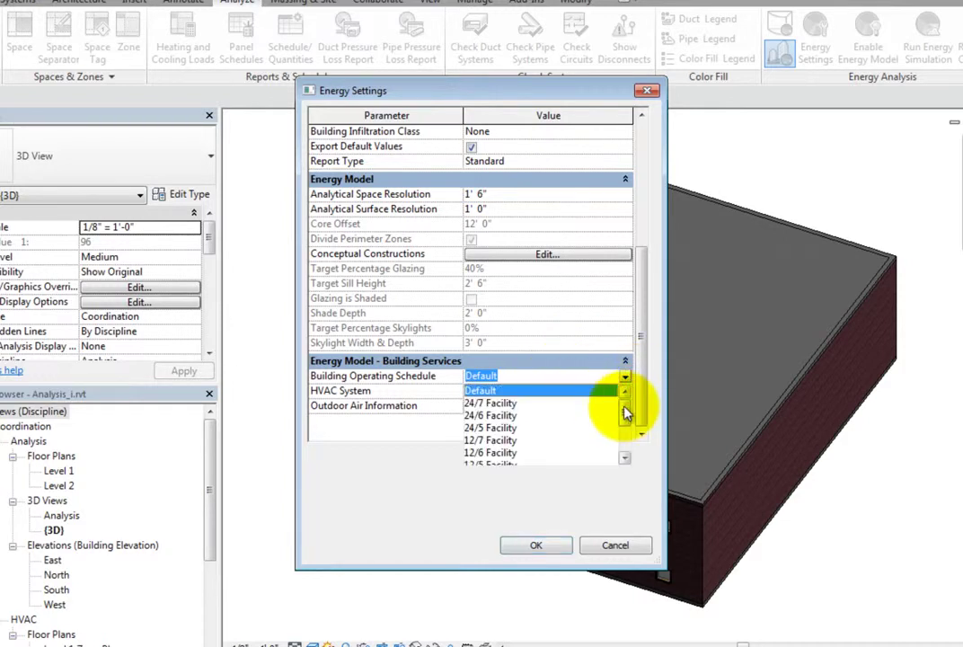
{"action": "left_click_drag", "start_coordinate": [626, 413], "coordinate": [626, 435]}
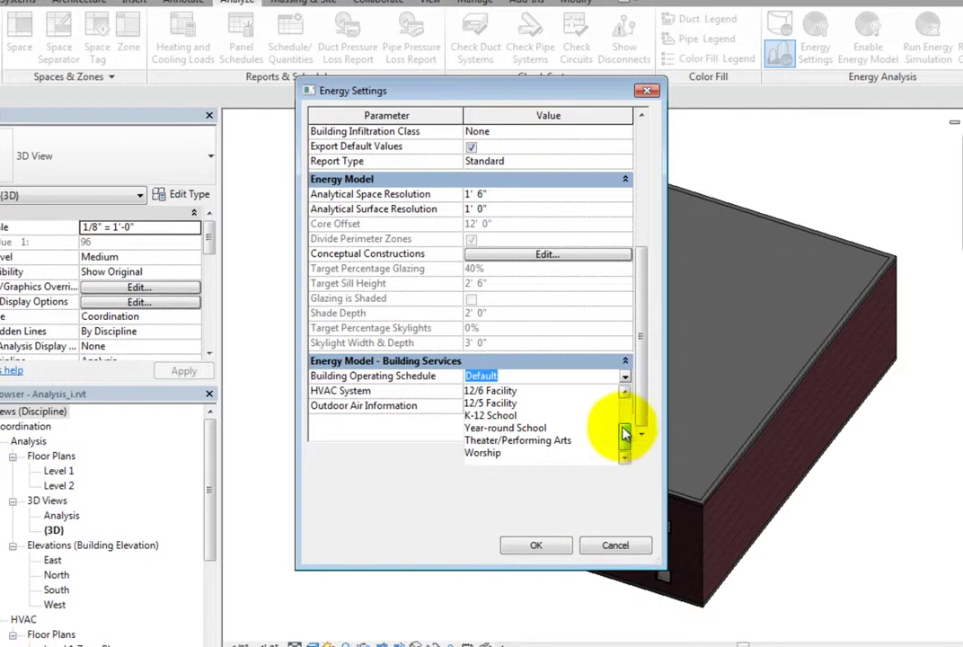
{"action": "left_click", "coordinate": [626, 377]}
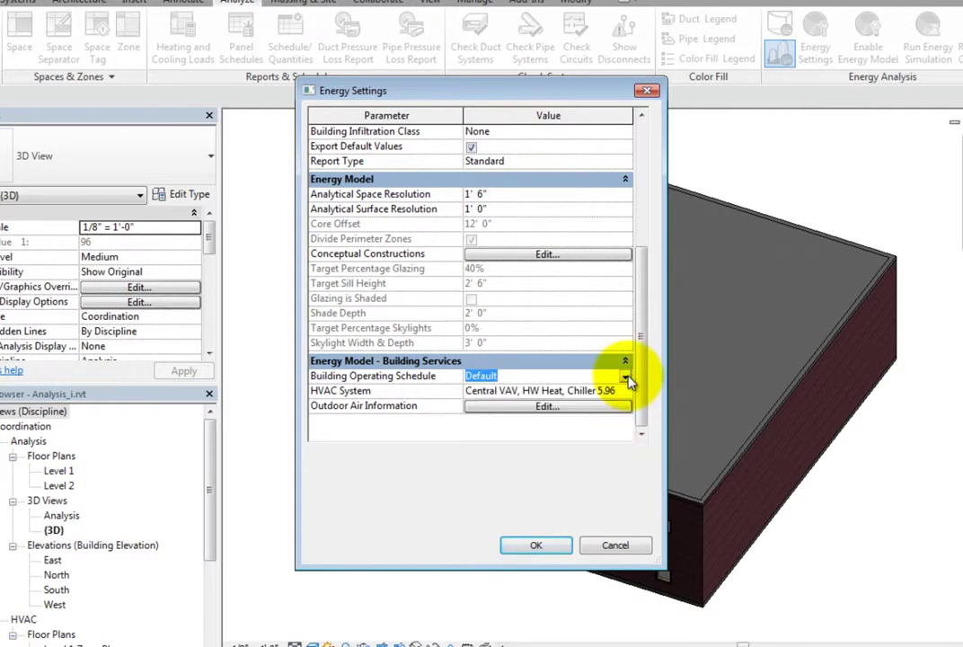
{"action": "left_click", "coordinate": [624, 392]}
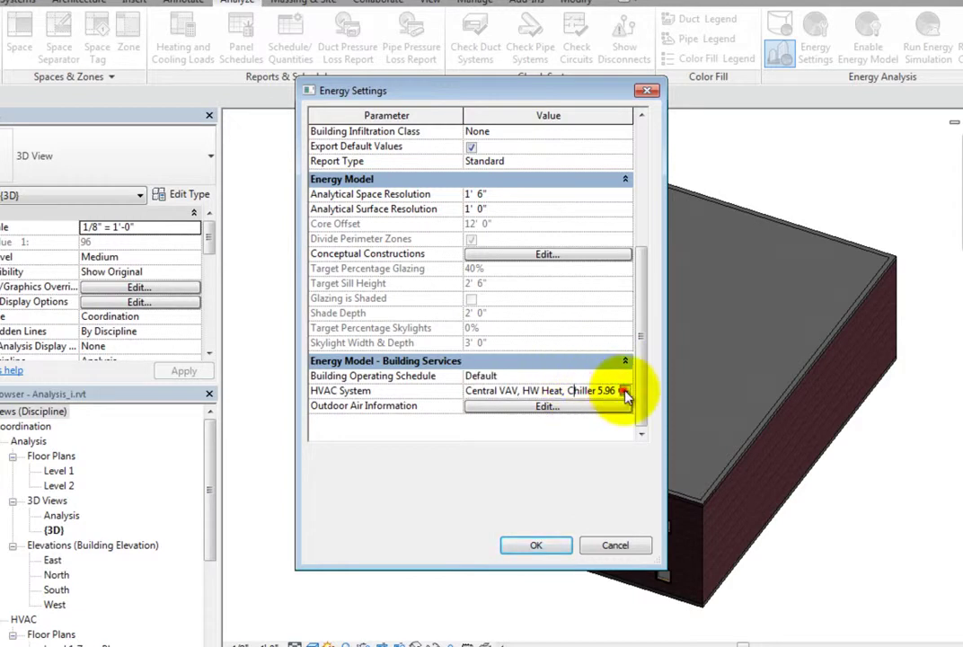
{"action": "left_click", "coordinate": [625, 393]}
{"action": "left_click_drag", "start_coordinate": [723, 411], "coordinate": [660, 393]}
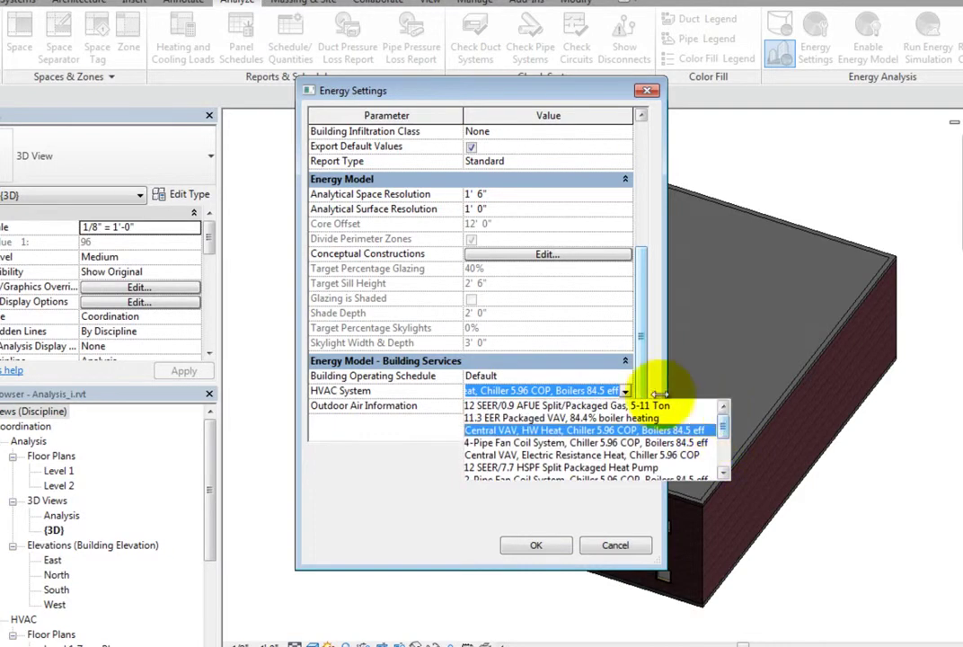
{"action": "left_click", "coordinate": [625, 392]}
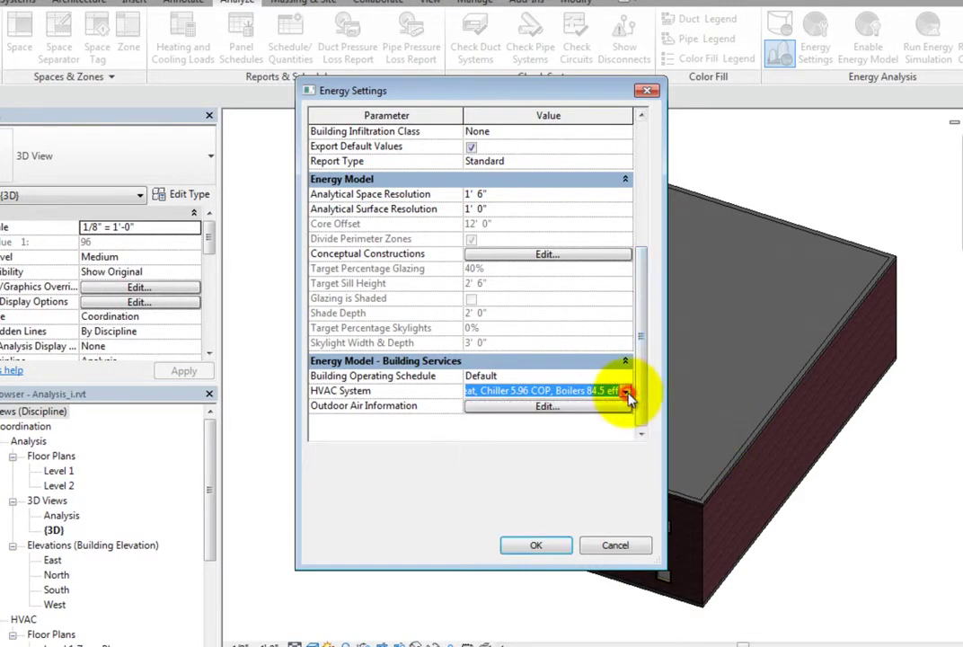
In Outdoor Air Information, keep only Air Changes per Hour checked, with per-person and per-area rates off
{"action": "left_click", "coordinate": [564, 408]}
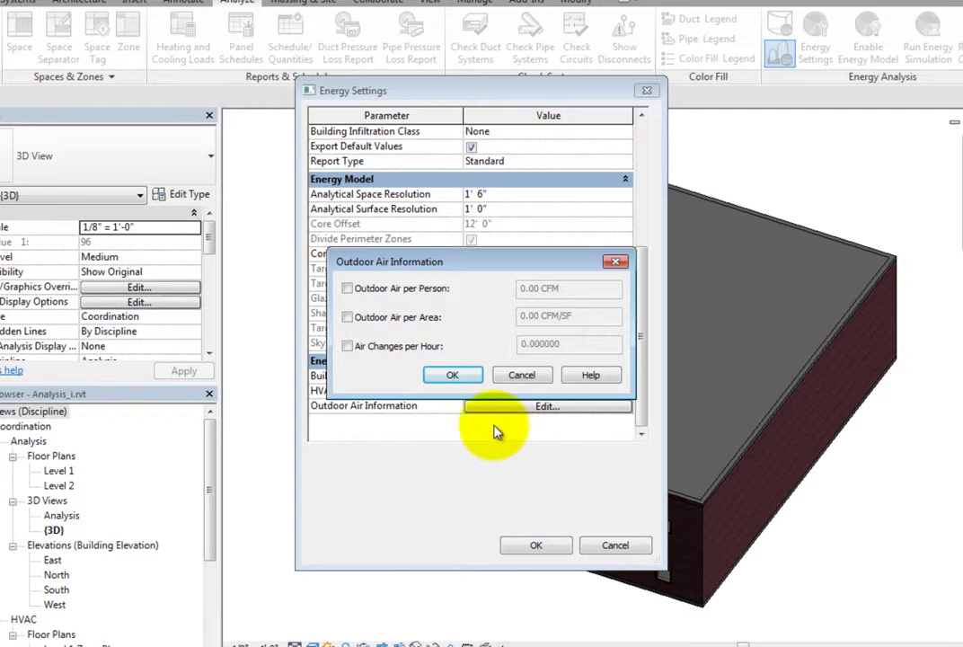
{"action": "left_click", "coordinate": [347, 289]}
{"action": "left_click", "coordinate": [347, 318]}
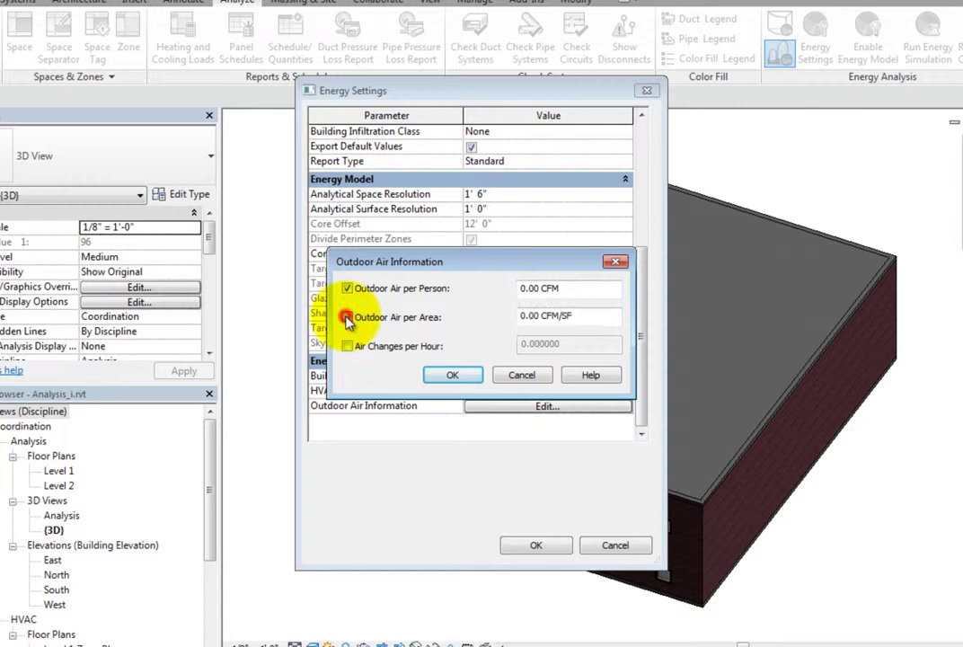
{"action": "left_click", "coordinate": [348, 347]}
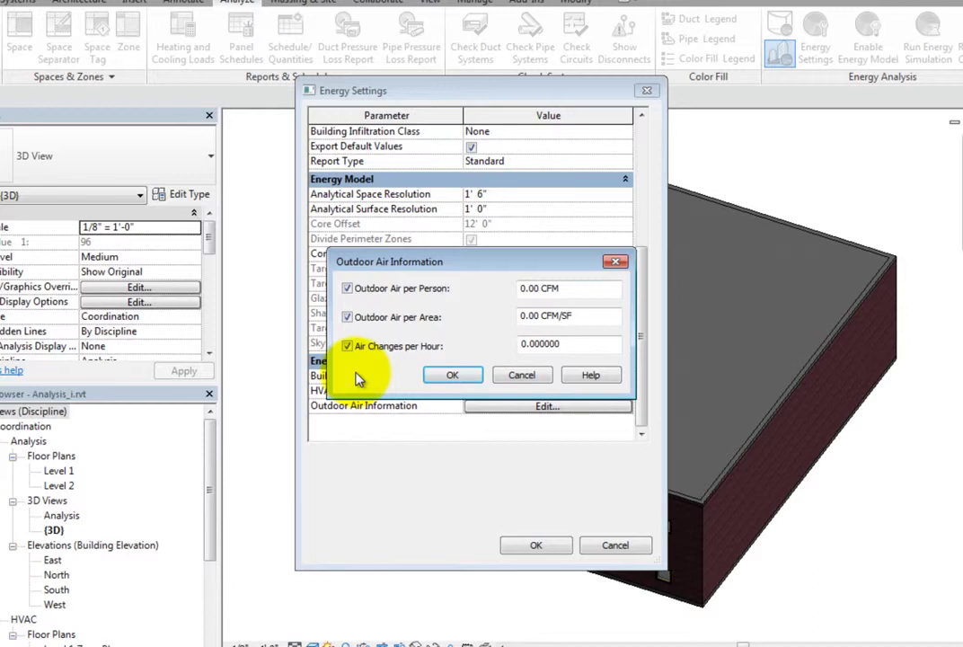
{"action": "left_click", "coordinate": [543, 343]}
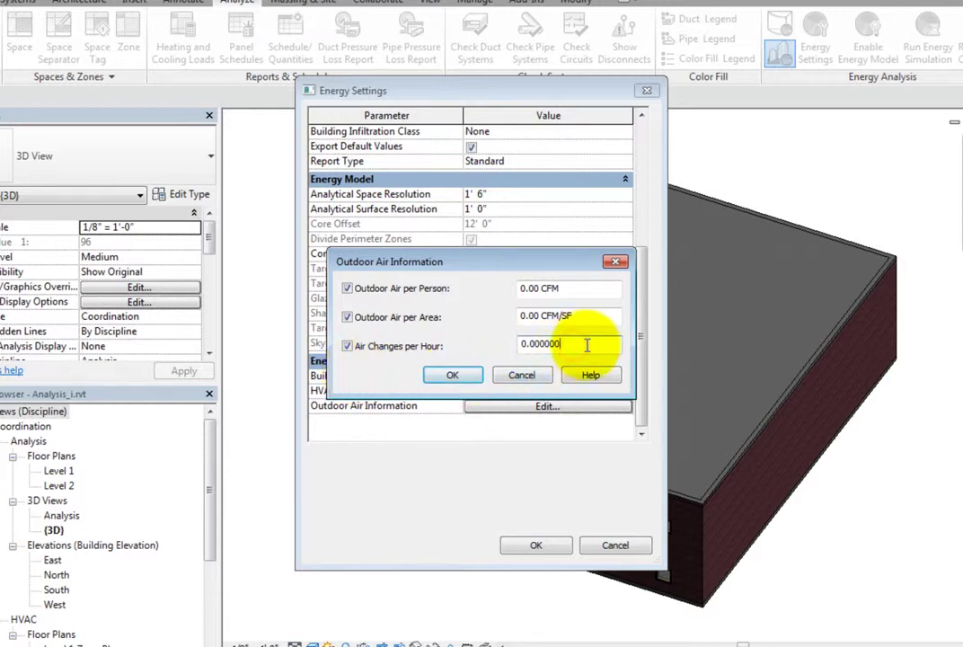
{"action": "double_click", "coordinate": [543, 343]}
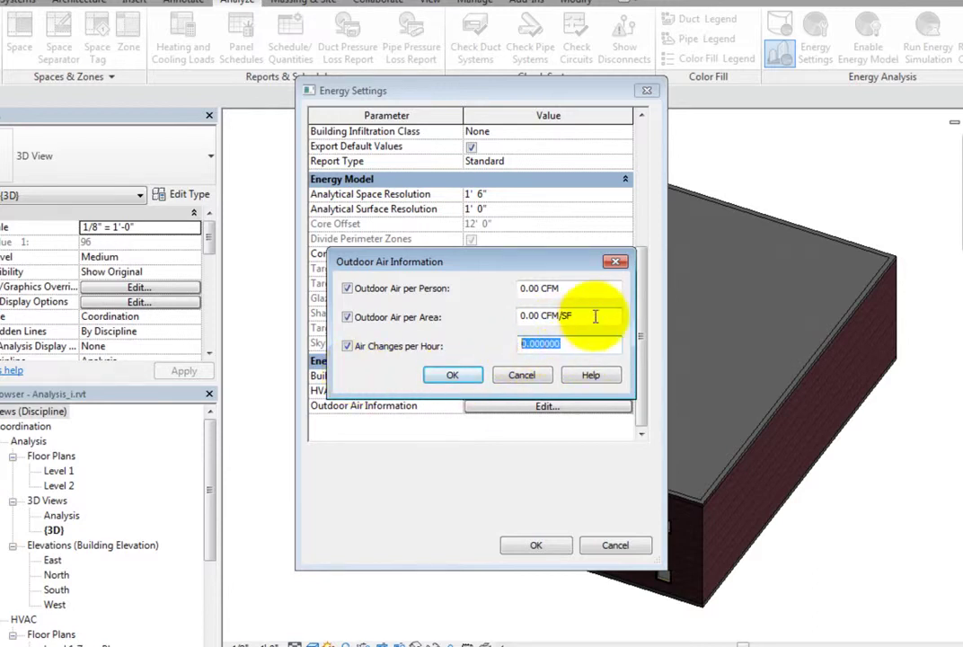
{"action": "left_click", "coordinate": [594, 316]}
{"action": "double_click", "coordinate": [594, 316]}
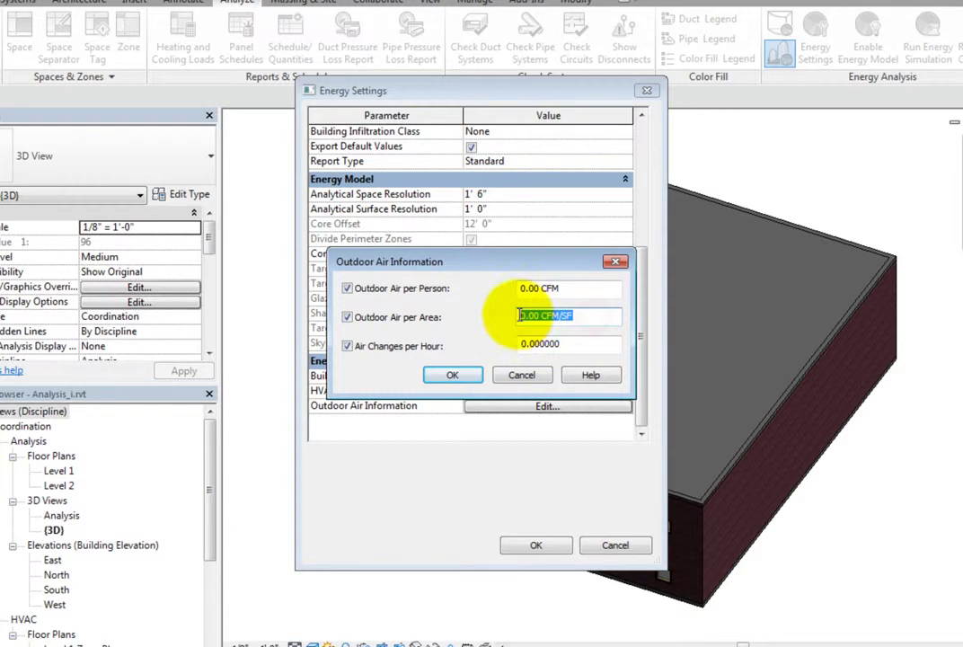
{"action": "double_click", "coordinate": [571, 289]}
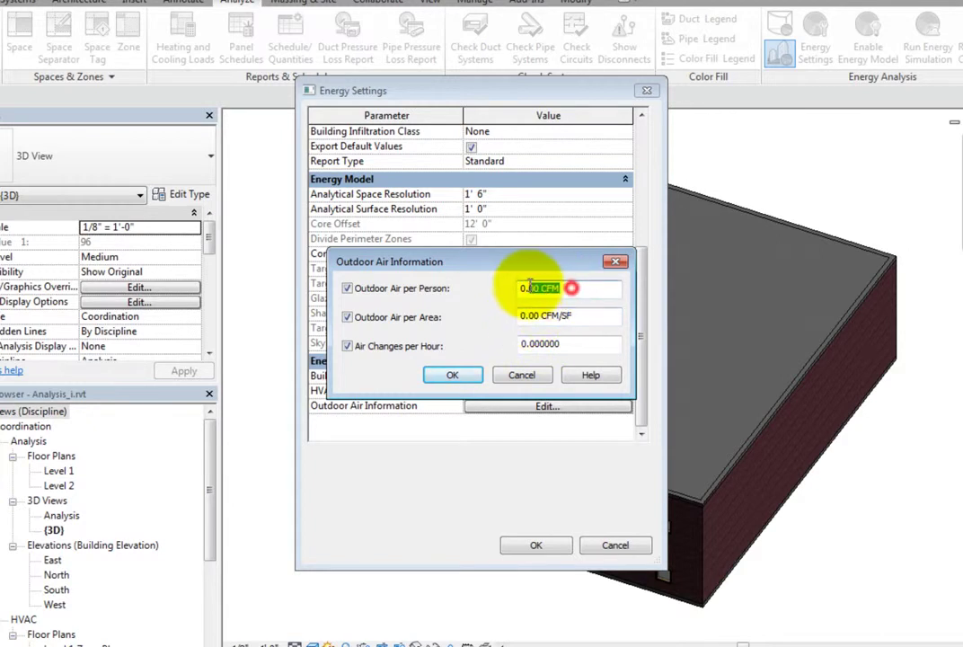
{"action": "left_click", "coordinate": [346, 288]}
{"action": "left_click", "coordinate": [346, 317]}
{"action": "left_click", "coordinate": [348, 347]}
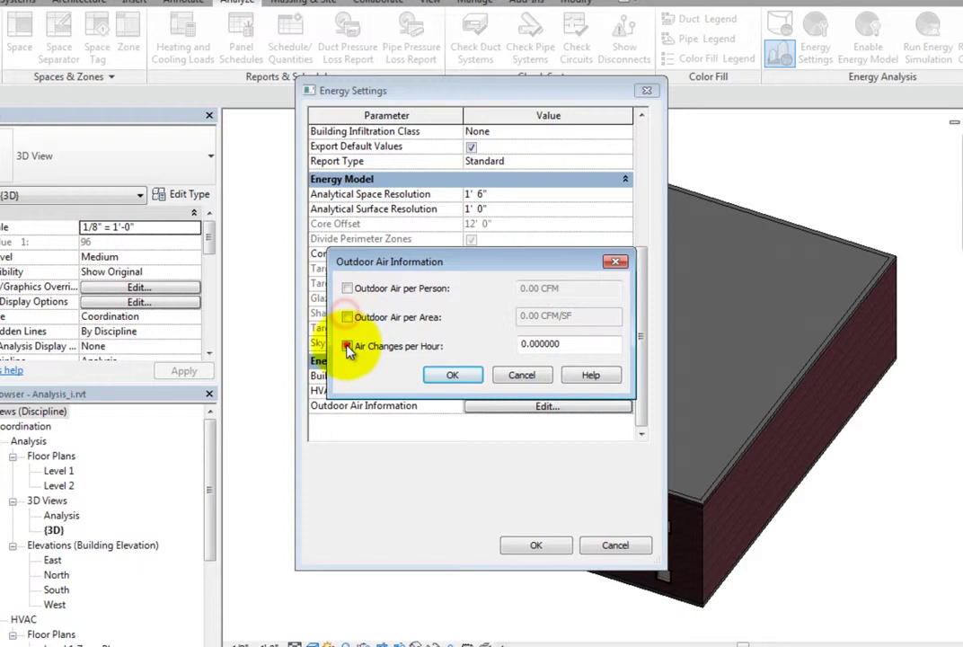
{"action": "left_click", "coordinate": [451, 375]}
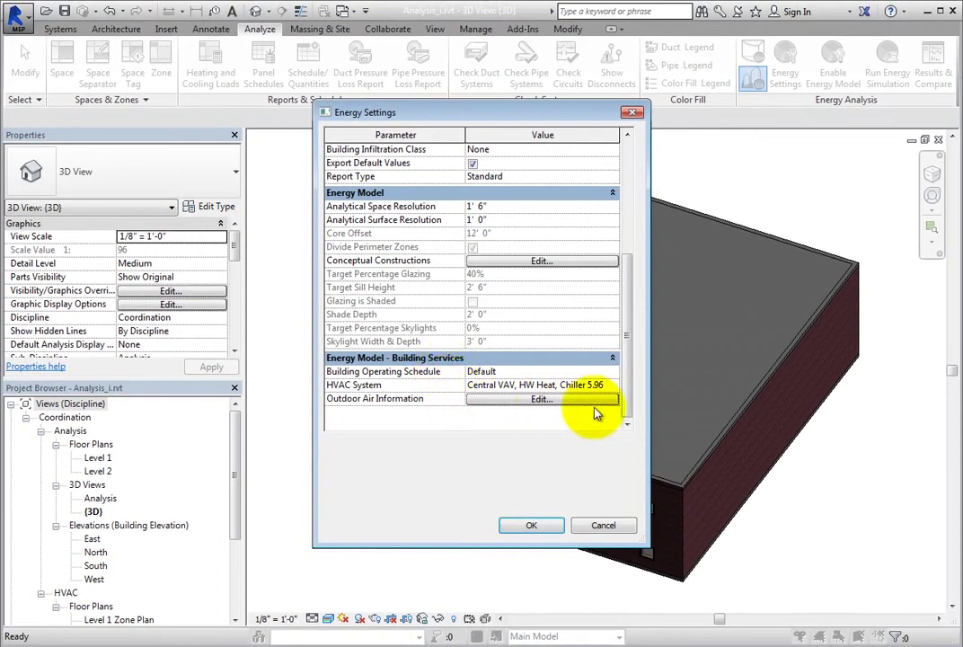
Switch to Use Conceptual Mass Mode and reopen Energy Settings at the 12' 0" Core Offset
{"action": "left_click", "coordinate": [555, 523]}
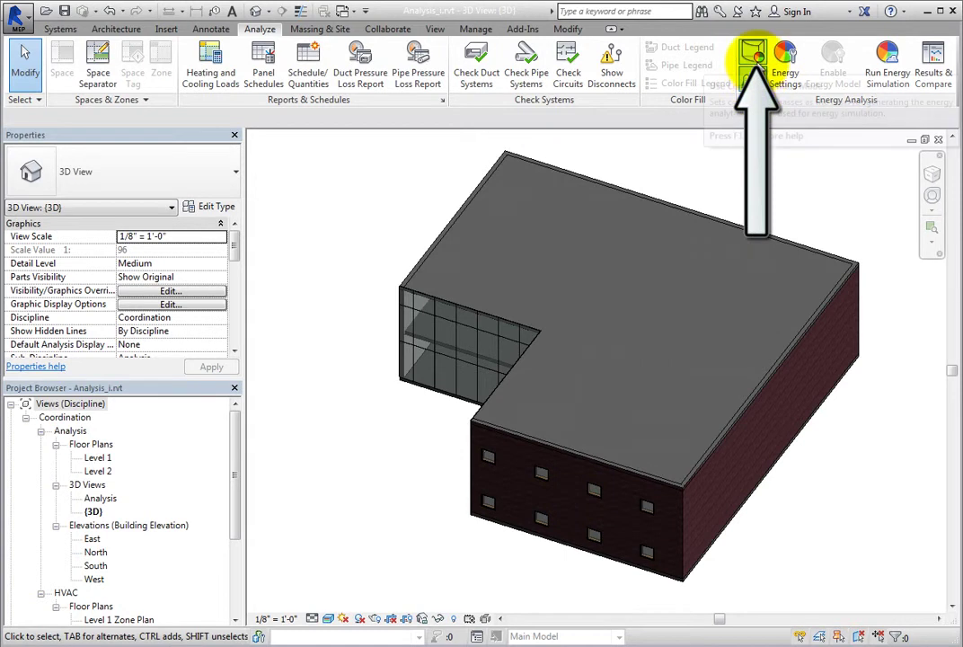
{"action": "left_click", "coordinate": [756, 63]}
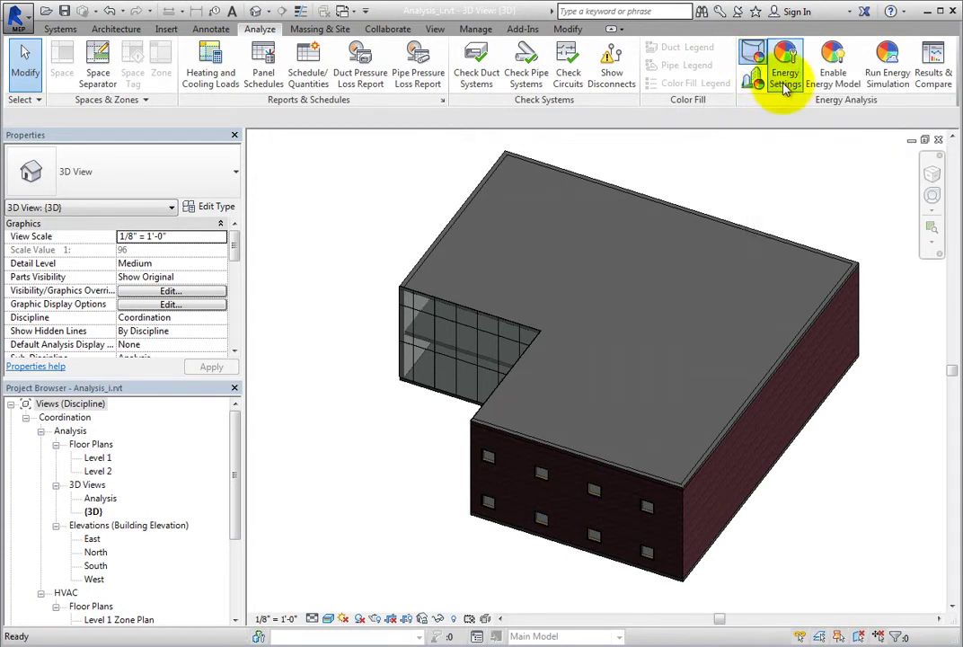
{"action": "left_click", "coordinate": [784, 81]}
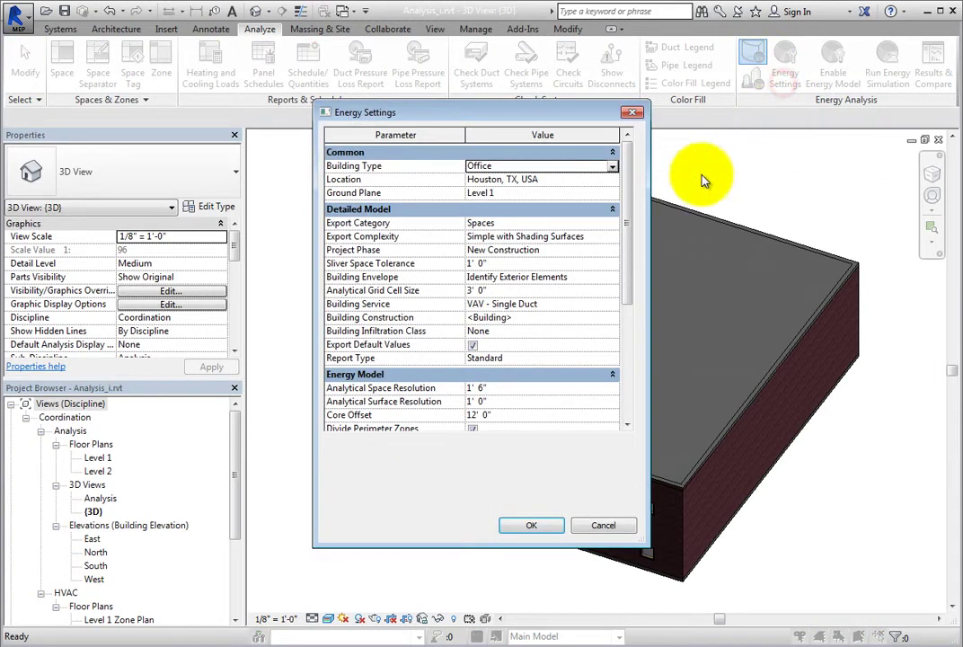
{"action": "left_click_drag", "start_coordinate": [629, 239], "coordinate": [627, 352]}
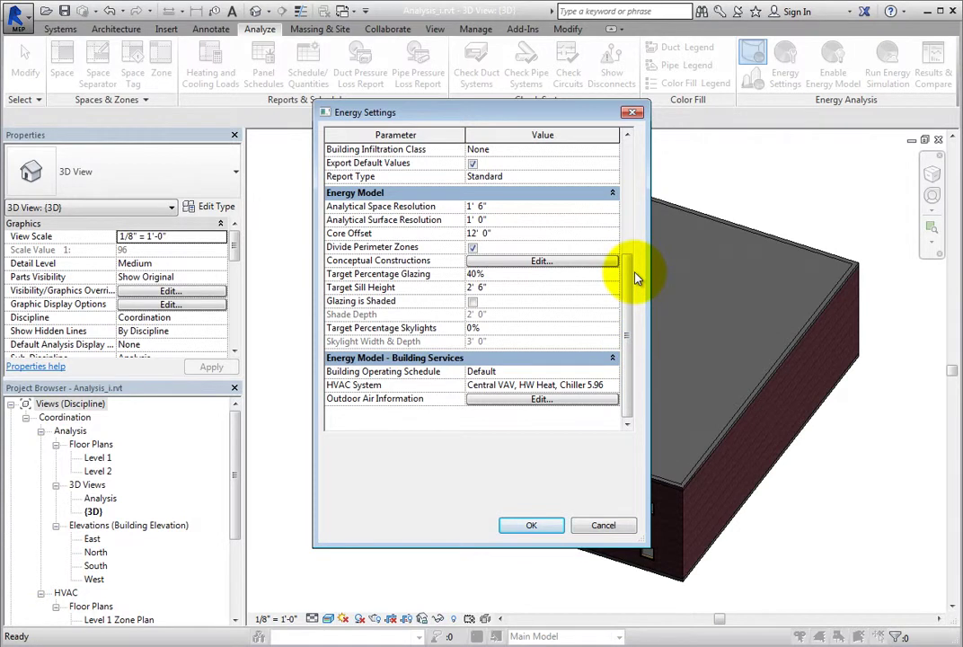
{"action": "left_click", "coordinate": [527, 234]}
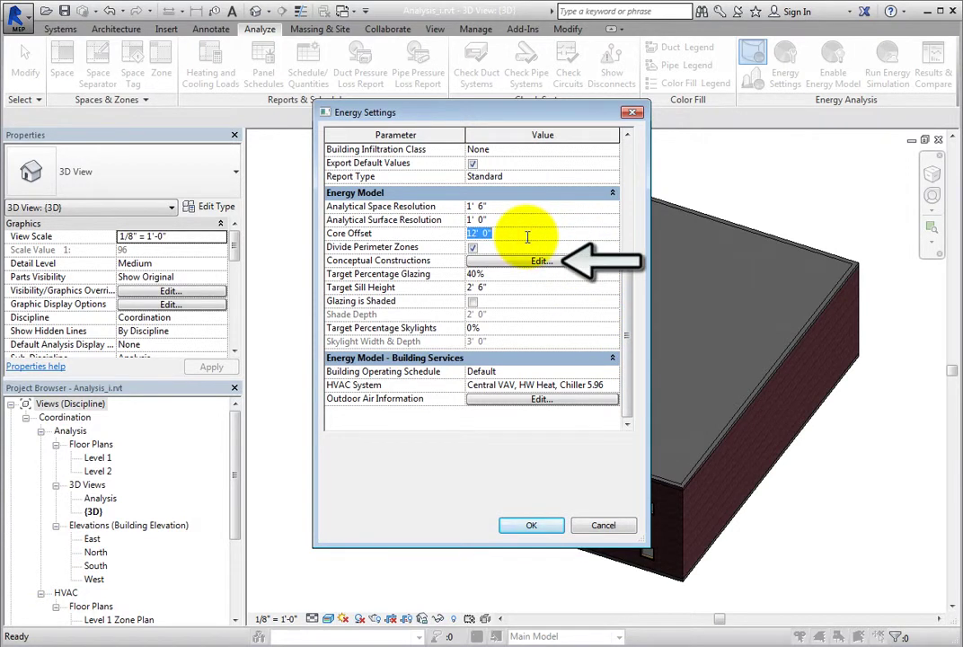
{"action": "left_click", "coordinate": [532, 260]}
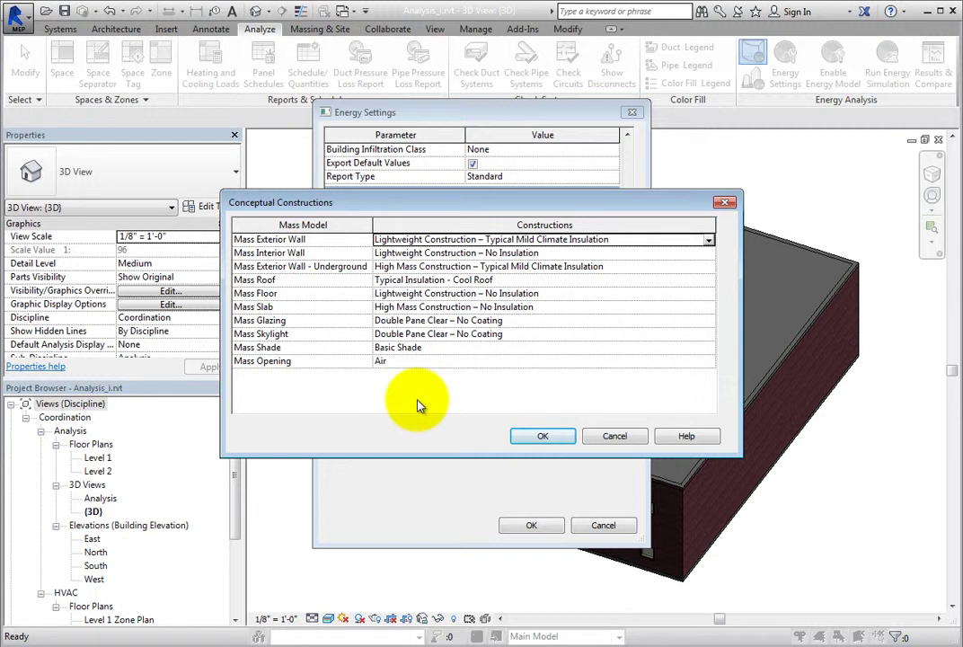
{"action": "left_click", "coordinate": [638, 240]}
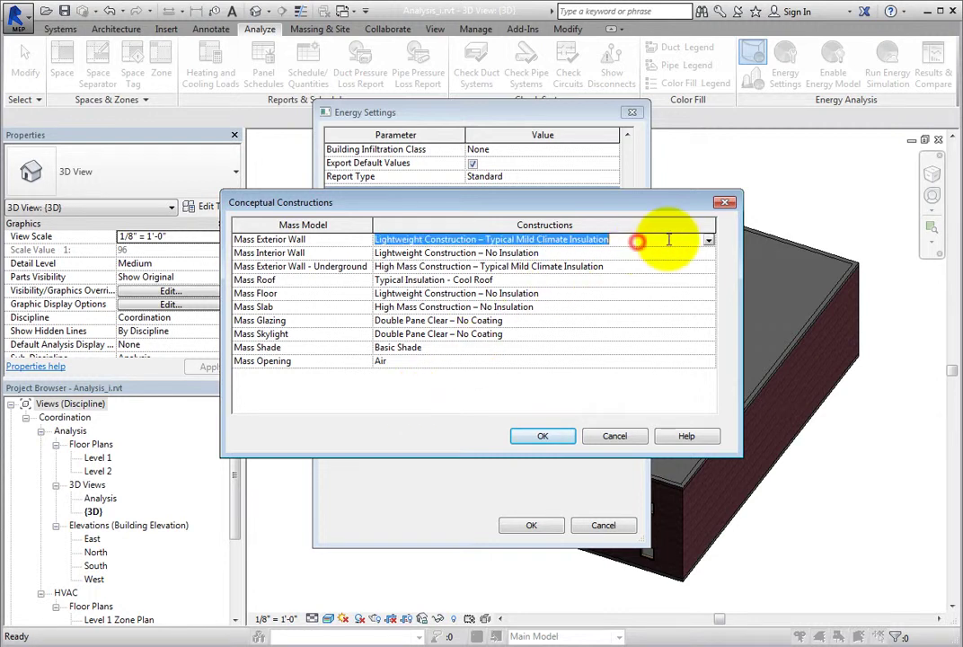
{"action": "left_click", "coordinate": [709, 240]}
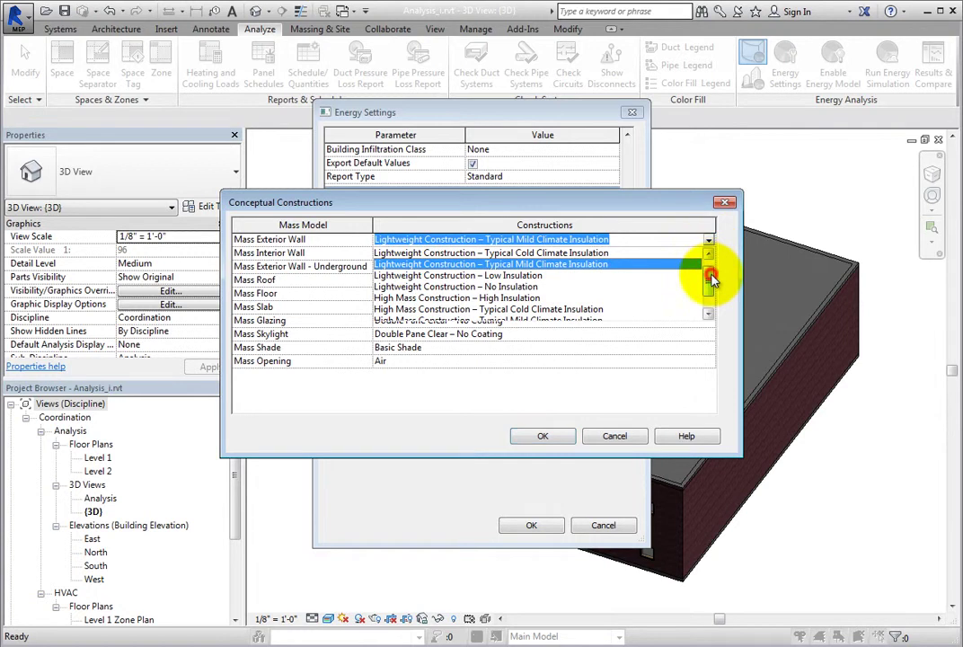
{"action": "left_click_drag", "start_coordinate": [712, 269], "coordinate": [709, 297]}
{"action": "left_click", "coordinate": [709, 240]}
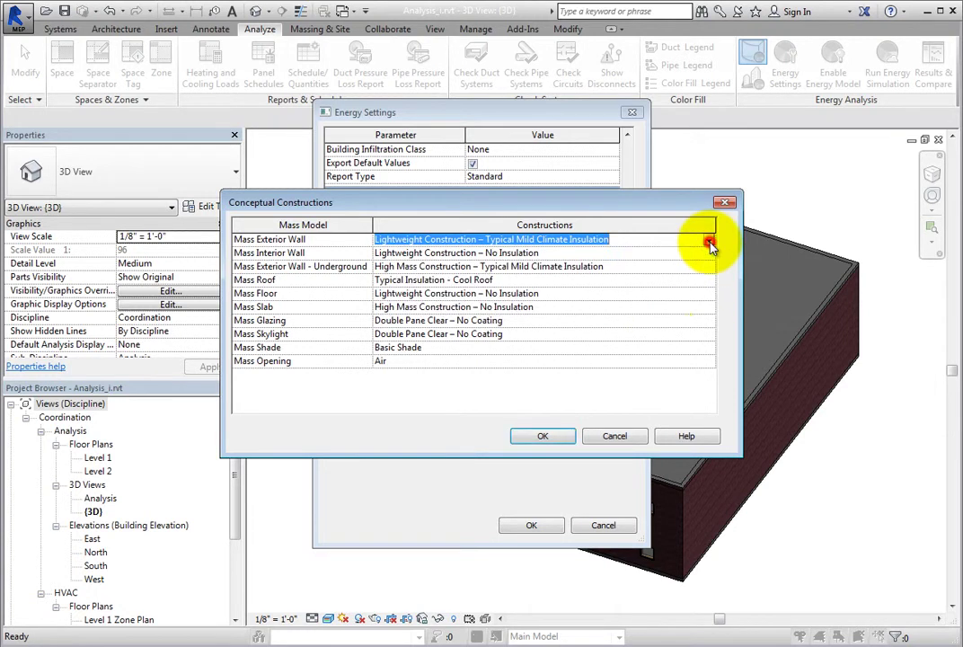
{"action": "left_click", "coordinate": [551, 438]}
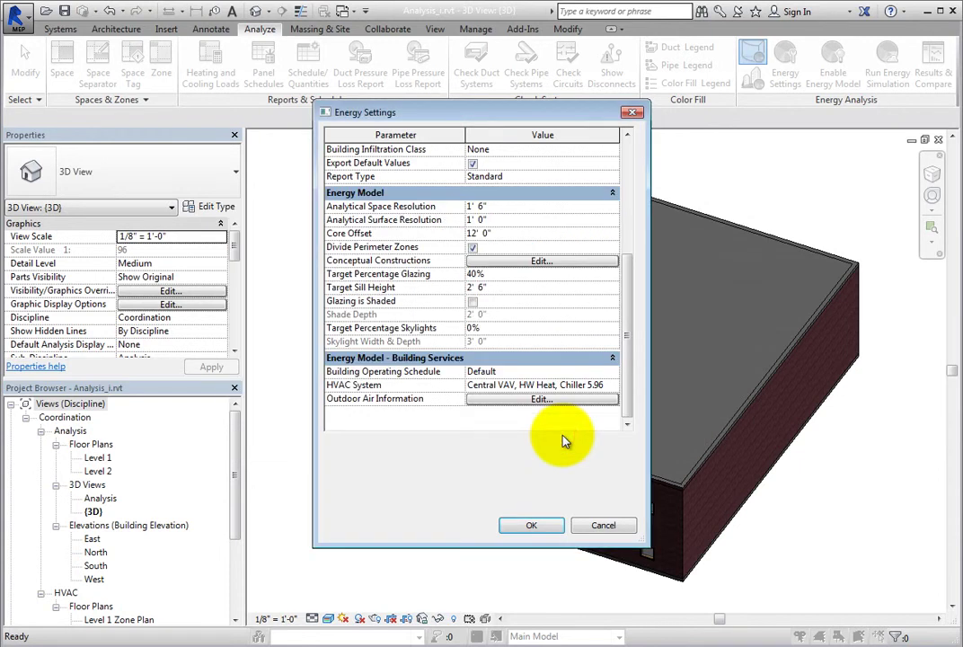
{"action": "left_click", "coordinate": [529, 234]}
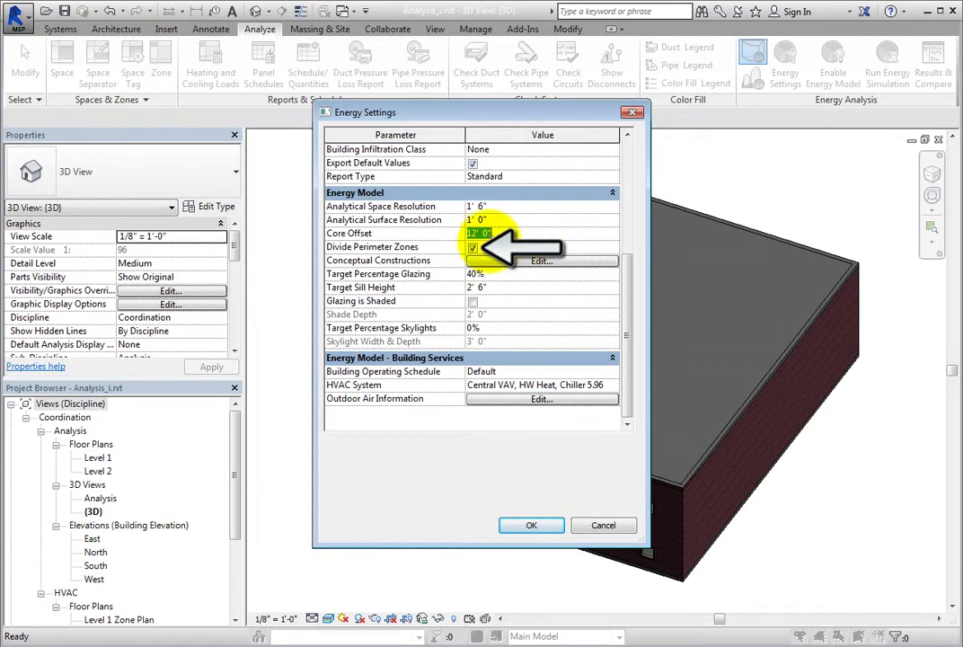
{"action": "left_click", "coordinate": [472, 249]}
{"action": "left_click", "coordinate": [472, 248]}
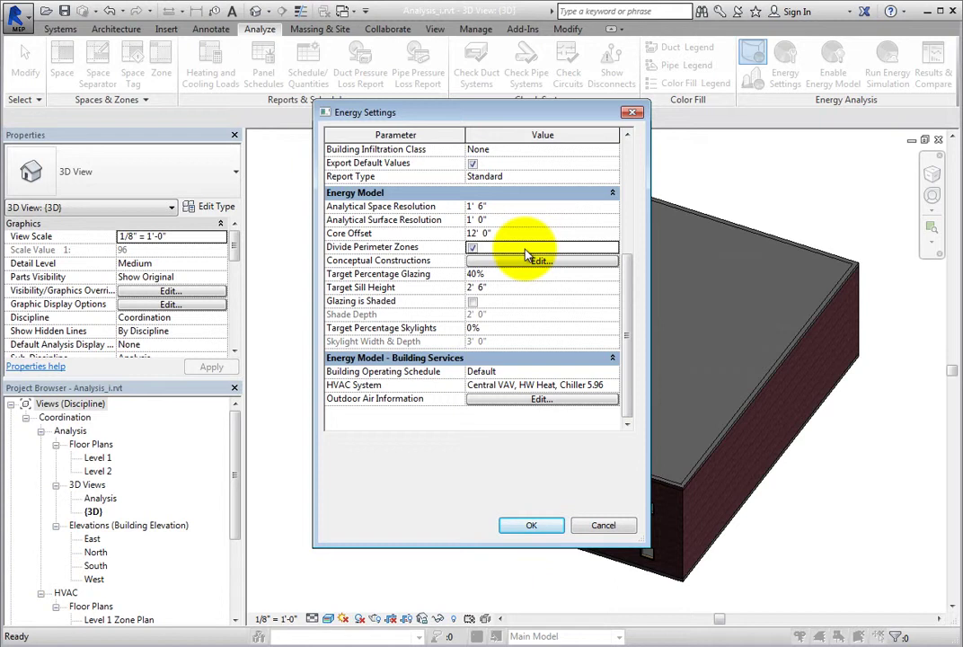
{"action": "left_click", "coordinate": [523, 273]}
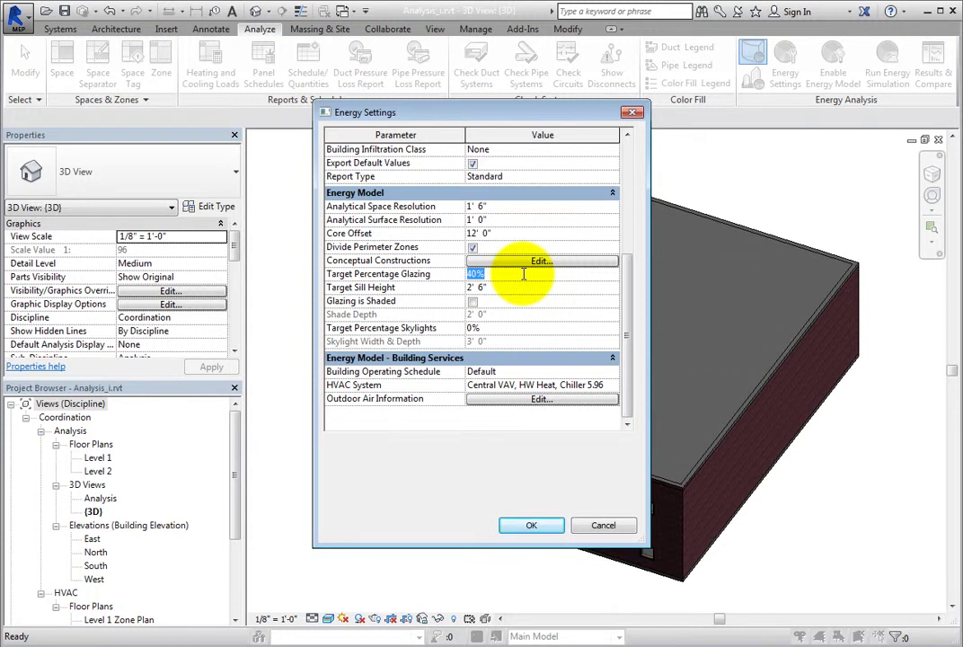
{"action": "left_click", "coordinate": [516, 287]}
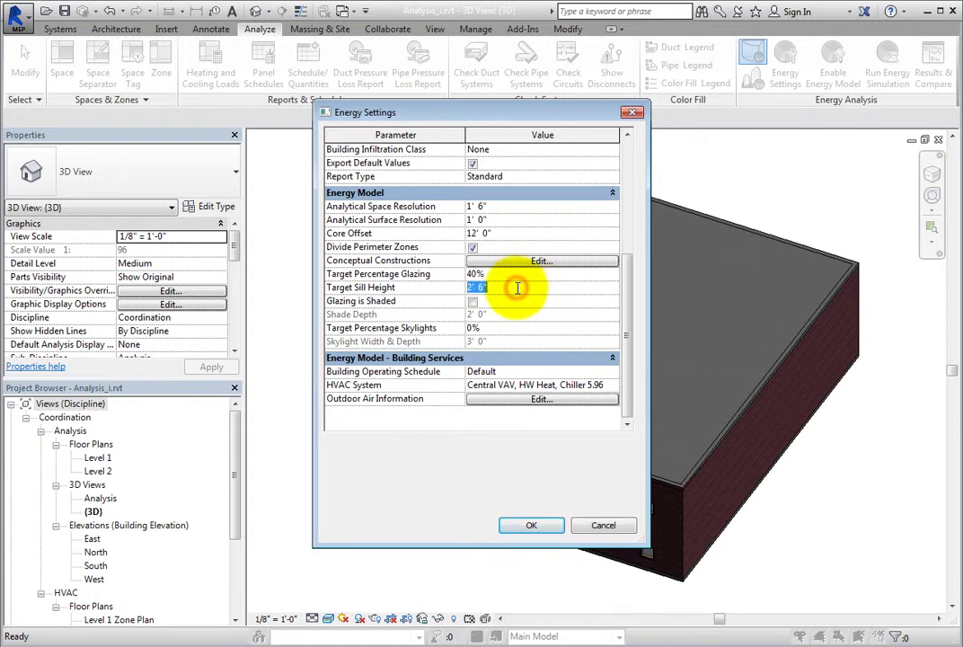
Turn on Glazing is Shaded with 2' 0" shade depth and set Target Percentage Skylights to 2
{"action": "left_click", "coordinate": [475, 306]}
{"action": "left_click", "coordinate": [472, 302]}
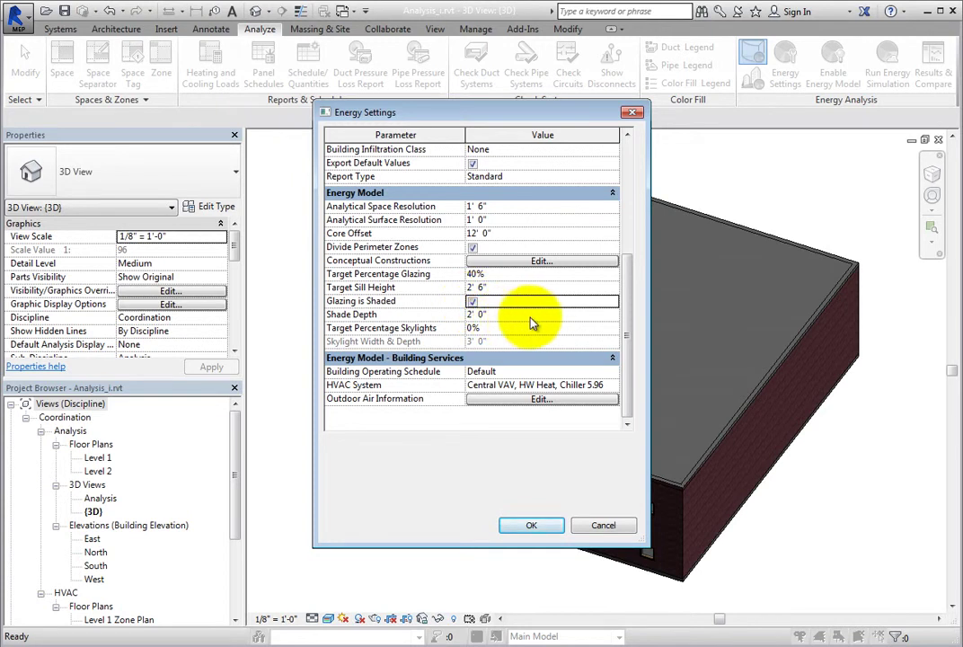
{"action": "left_click", "coordinate": [530, 317]}
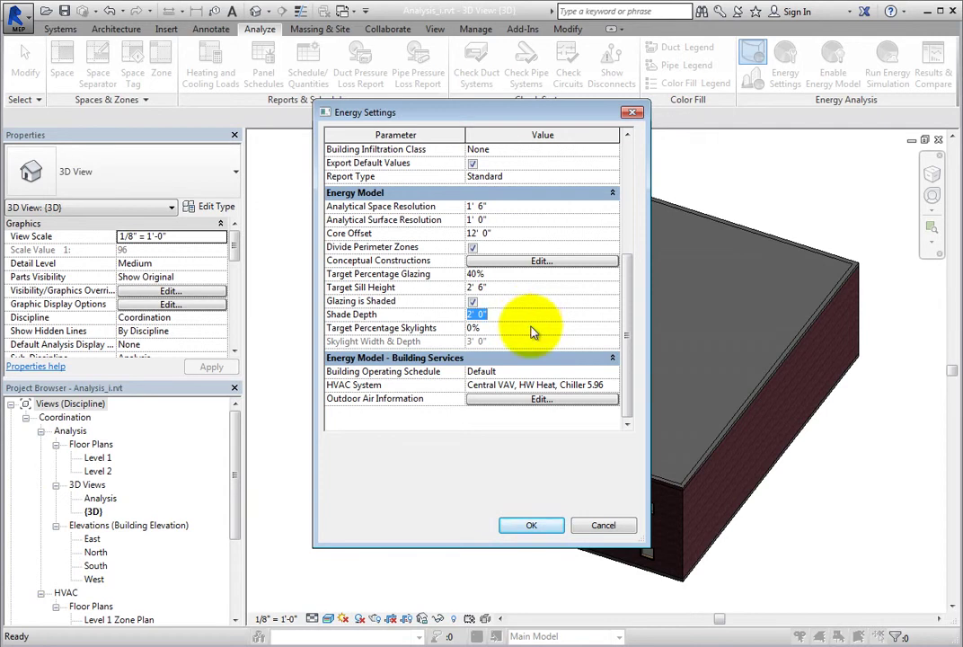
{"action": "left_click", "coordinate": [531, 327]}
{"action": "type", "text": "2"}
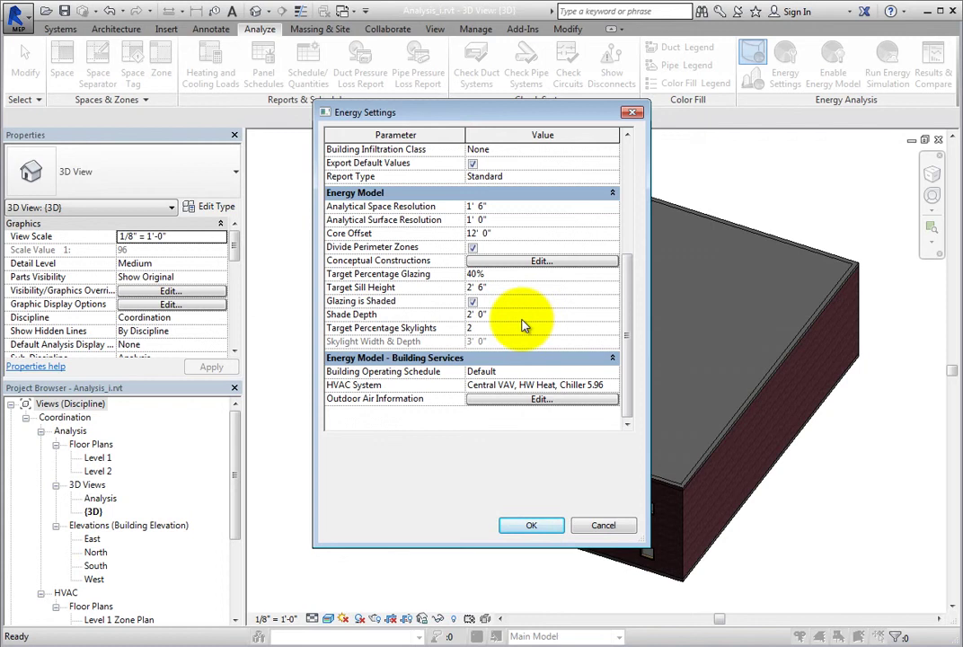
{"action": "left_click", "coordinate": [521, 317]}
{"action": "left_click", "coordinate": [520, 342]}
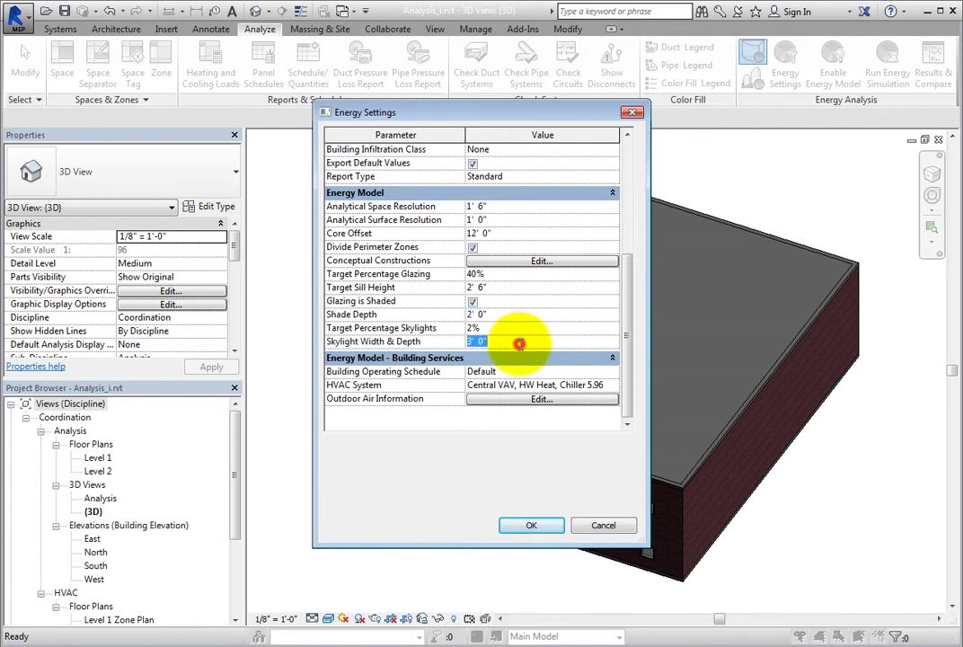